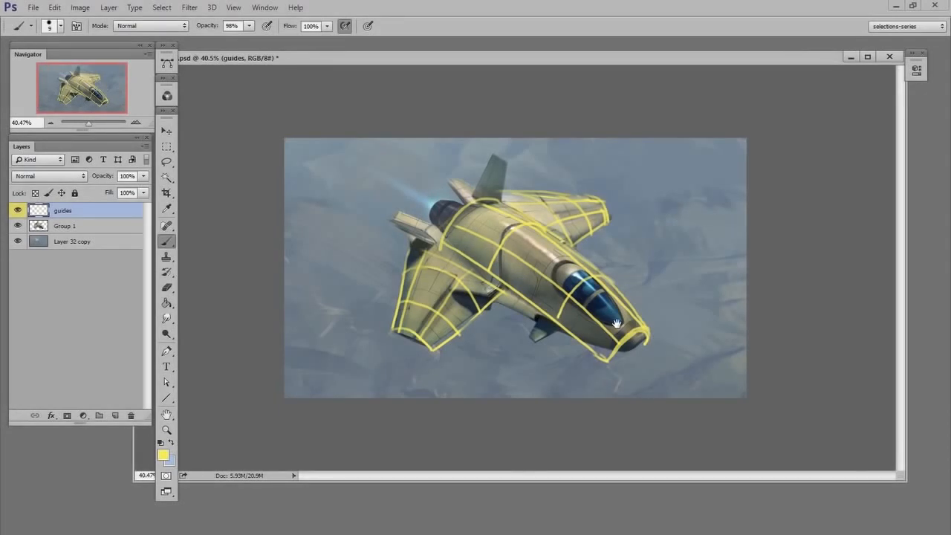
Add a layer above the guides layer and fill a tall rectangle on it with yellow beside the ship, leaving nothing selected.
left_click_drag(615, 324, 656, 331)
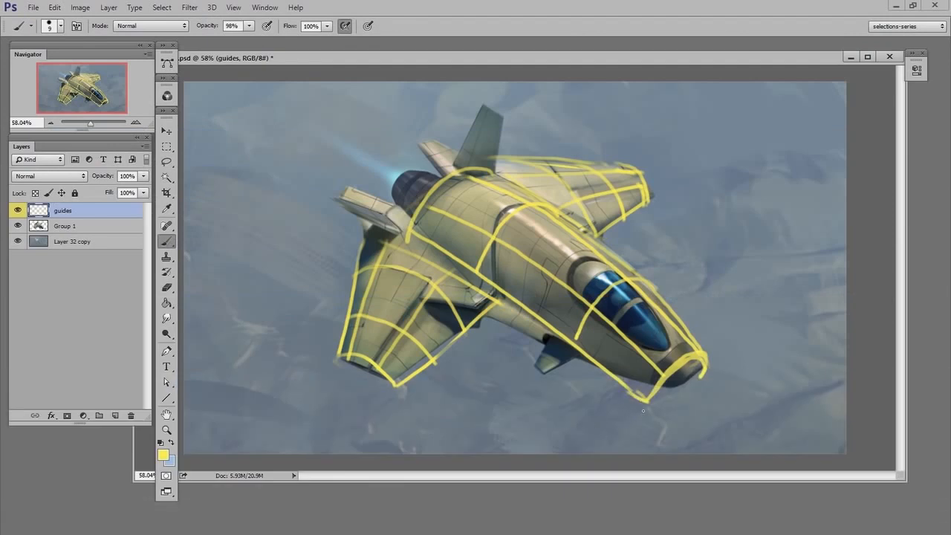
left_click(115, 416)
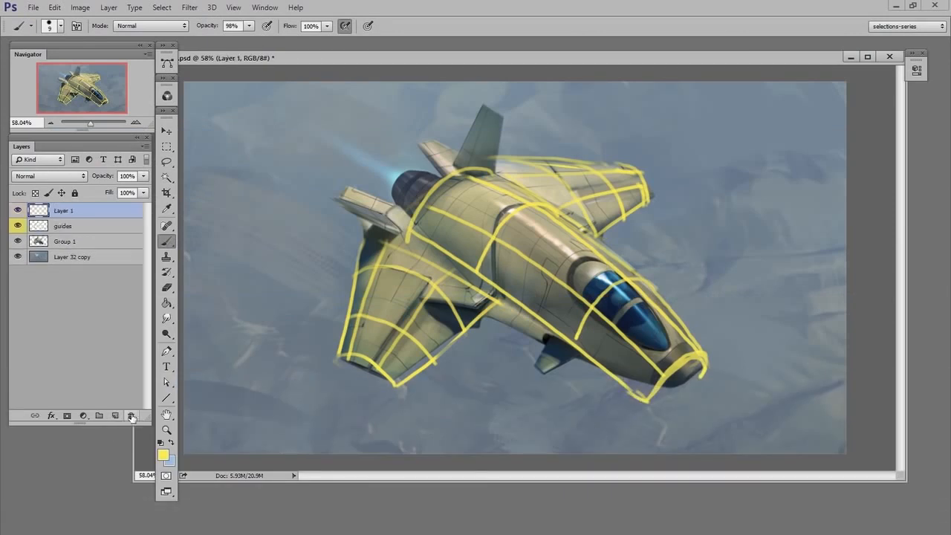
left_click(166, 146)
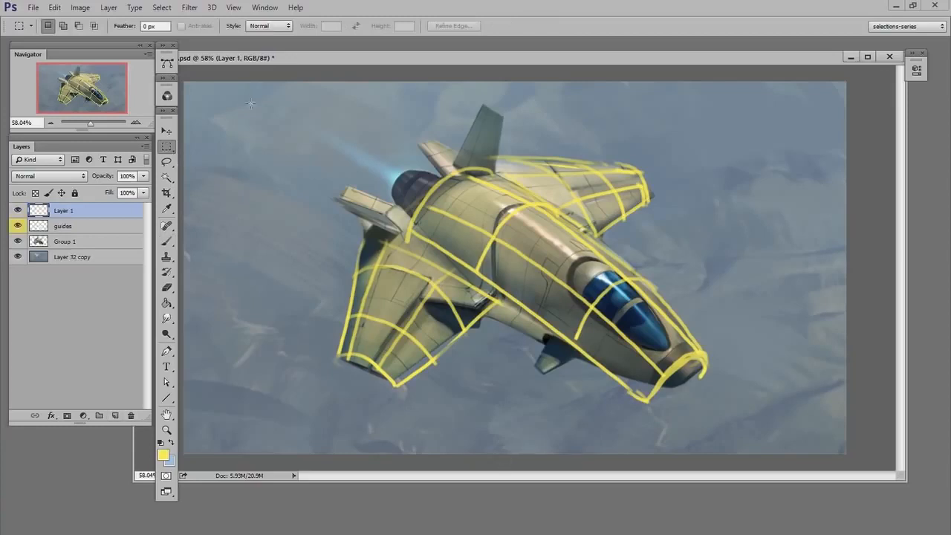
left_click_drag(373, 425, 374, 433)
key("g")
left_click(346, 359)
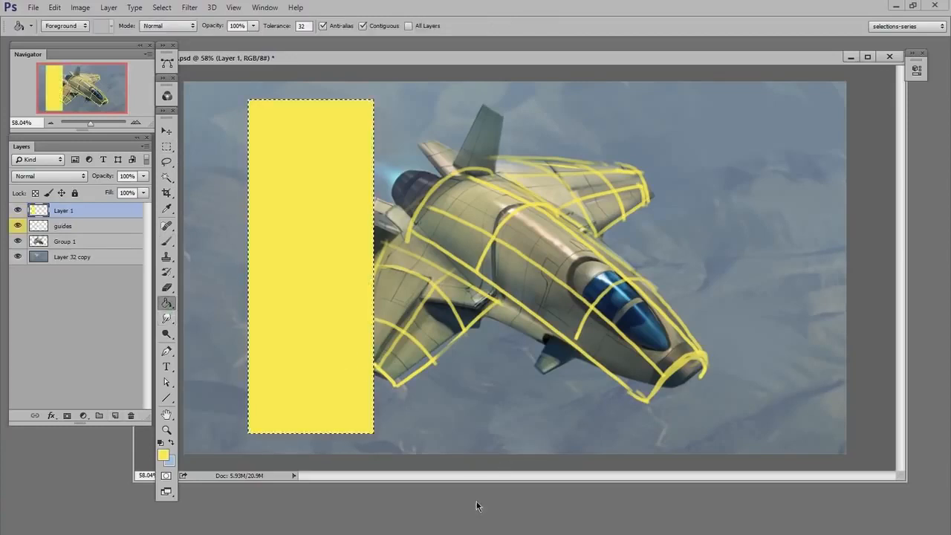
key("ctrl+d")
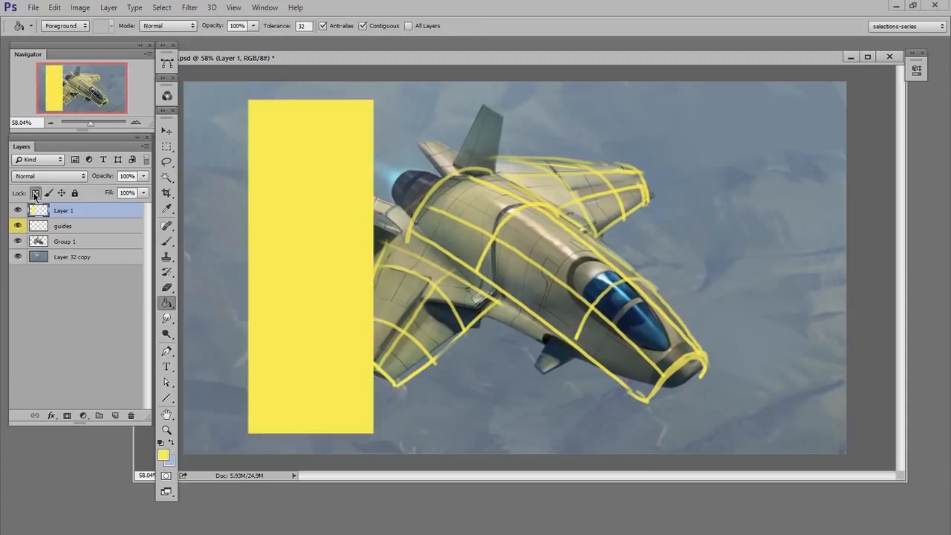
Lock the rectangle layer's transparent pixels, set the foreground colour to b5b5b5 and paint light bands across the rectangle's upper and lower parts.
left_click(164, 455)
left_click_drag(483, 306, 468, 307)
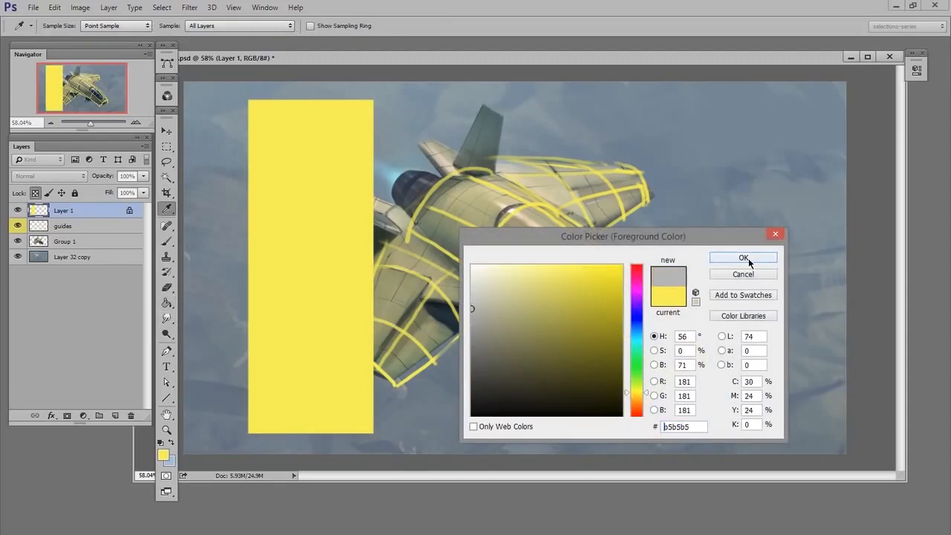
left_click(748, 260)
key("b")
mouse_move(228, 339)
left_mouse_down()
mouse_move(392, 346)
mouse_move(287, 371)
mouse_move(516, 416)
left_mouse_up()
mouse_move(239, 104)
left_mouse_down()
mouse_move(364, 103)
mouse_move(364, 123)
mouse_move(233, 155)
mouse_move(382, 189)
left_mouse_up()
left_click(307, 290, "alt")
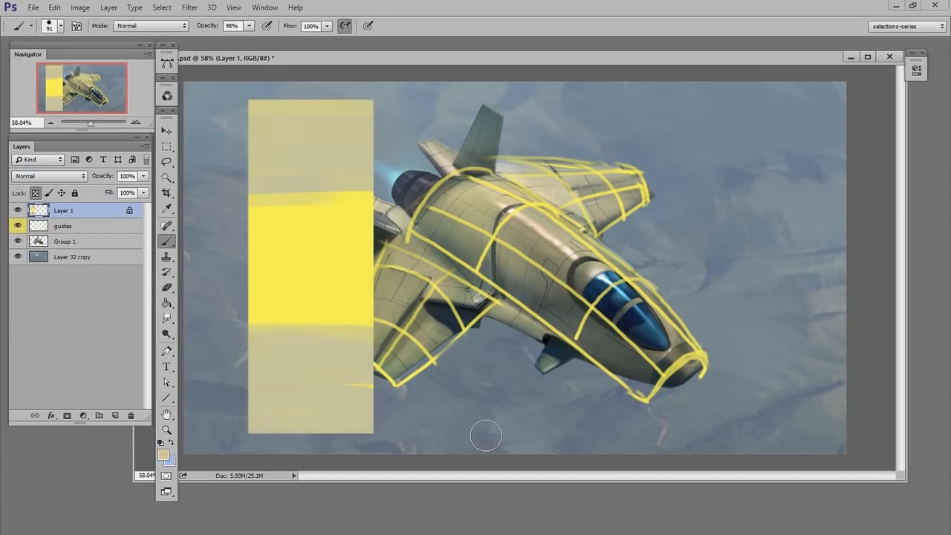
Paint dark vertical stripes on a new layer clipped to the rectangle, covering its right half, and merge them into Layer 1.
key("ctrl+shift+alt+n")
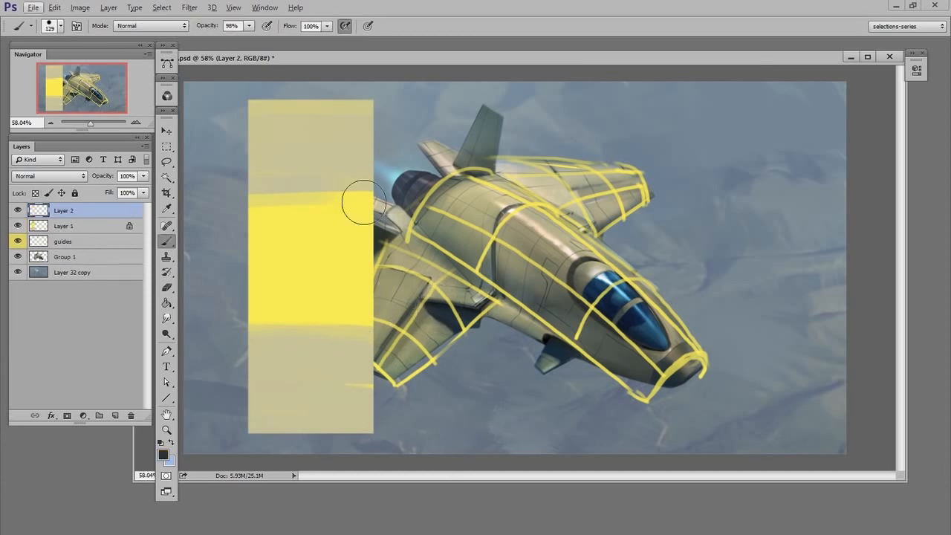
mouse_move(331, 97)
left_mouse_down()
mouse_move(334, 430)
mouse_move(367, 94)
left_mouse_up()
key("ctrl+alt+g")
left_click_drag(345, 438, 338, 149)
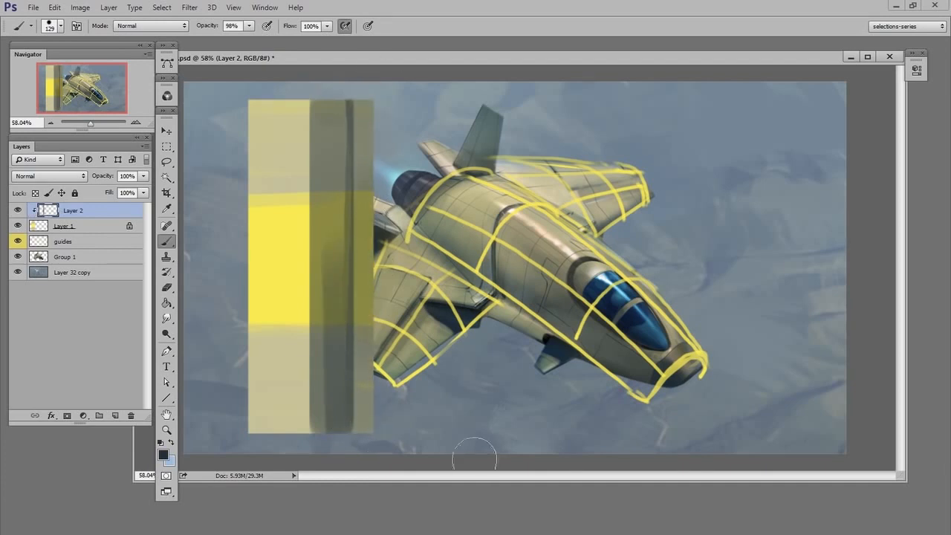
key("ctrl+e")
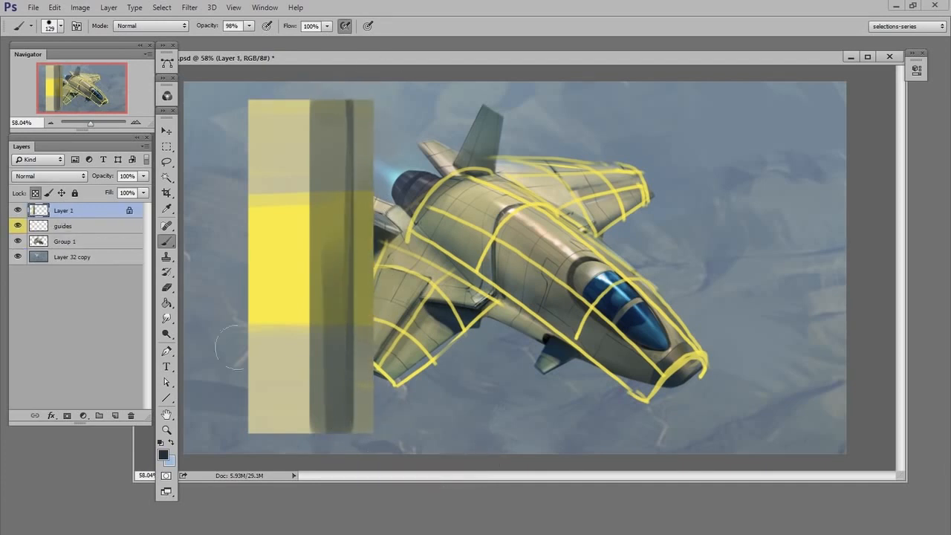
Unlock Layer 1's transparency, move the striped rectangle over the ship's nose side, and convert the layer to a smart object.
key("slash")
left_click(167, 134)
left_click_drag(314, 314, 723, 314)
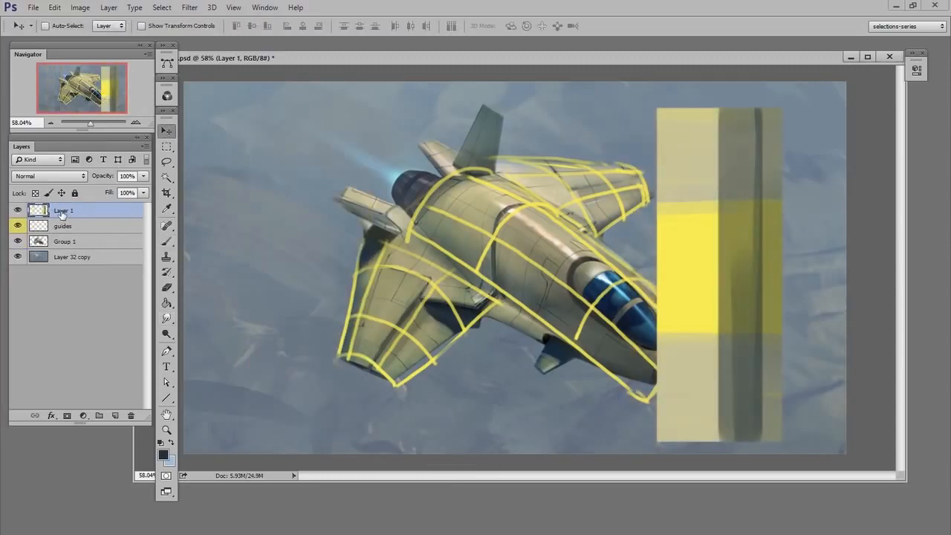
right_click(62, 214)
left_click(148, 290)
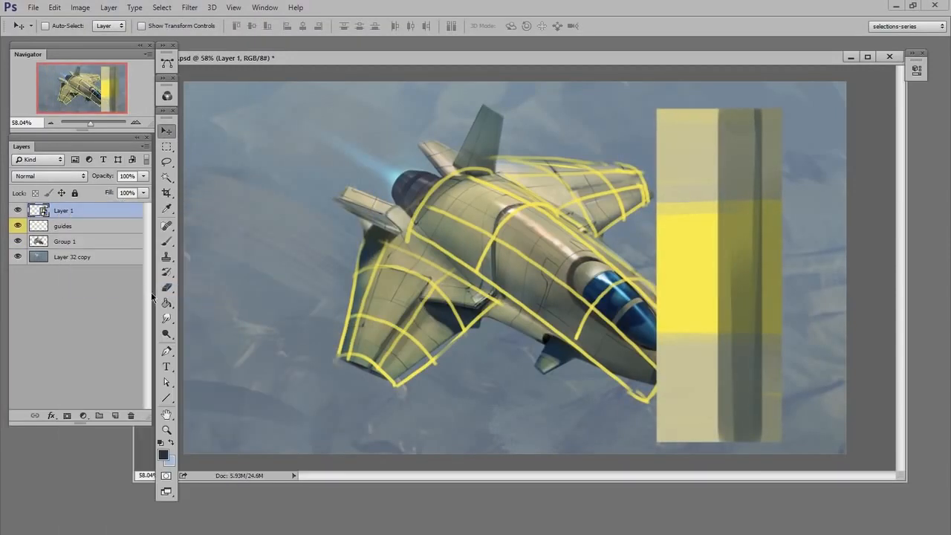
Free-transform the striped rectangle over the fuselage, set its opacity to 48%, and pull its upper corners towards the ship's rear.
key("ctrl+t")
left_click_drag(710, 242, 547, 234)
left_click(143, 176)
left_click_drag(145, 189, 111, 188)
left_click_drag(616, 208, 639, 225)
left_click_drag(630, 111, 448, 171)
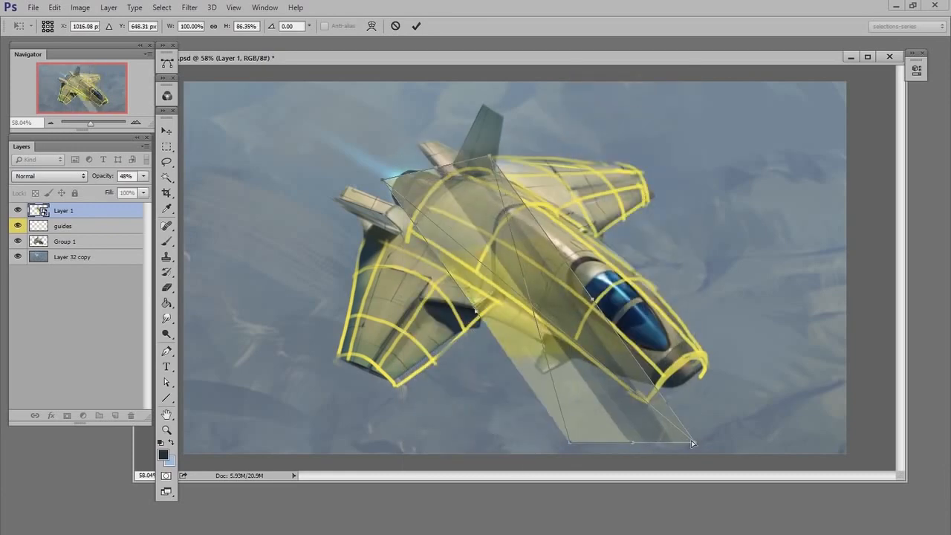
Distort the rectangle's four corners so it roughly lines up with the fuselage guides from engine to nose.
left_click_drag(692, 442, 746, 355)
left_click_drag(569, 442, 641, 394)
left_click_drag(385, 171, 368, 203)
left_click_drag(509, 171, 475, 165)
left_click_drag(641, 394, 645, 403)
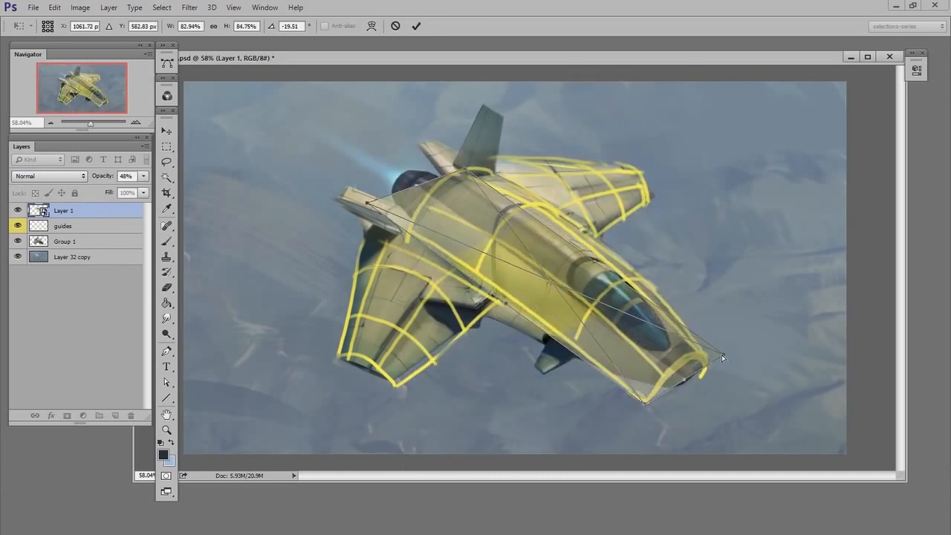
left_click_drag(475, 165, 486, 155)
left_click_drag(746, 354, 741, 346)
Warp the front of the rectangle so its nose end and inner grid curves follow the yellow fuselage guides.
right_click(587, 304)
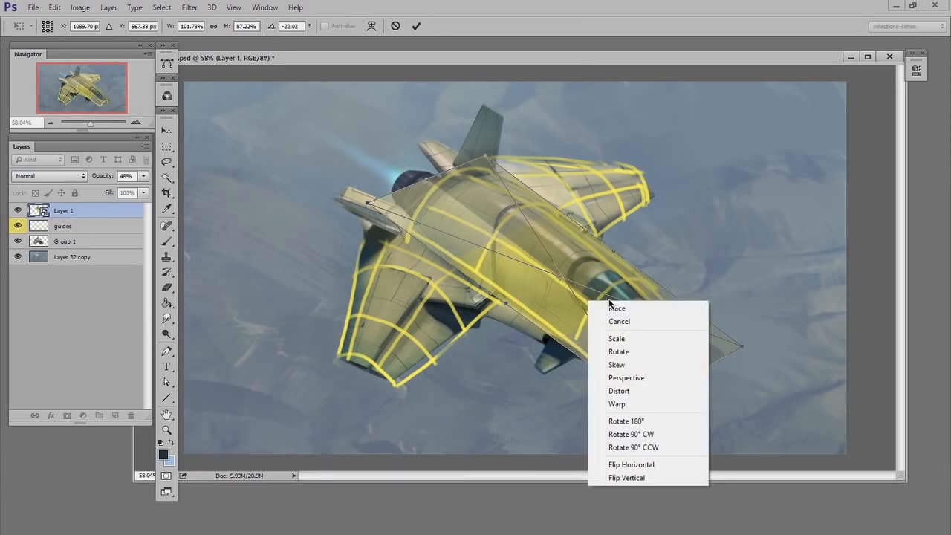
left_click(617, 405)
left_click_drag(638, 302, 657, 293)
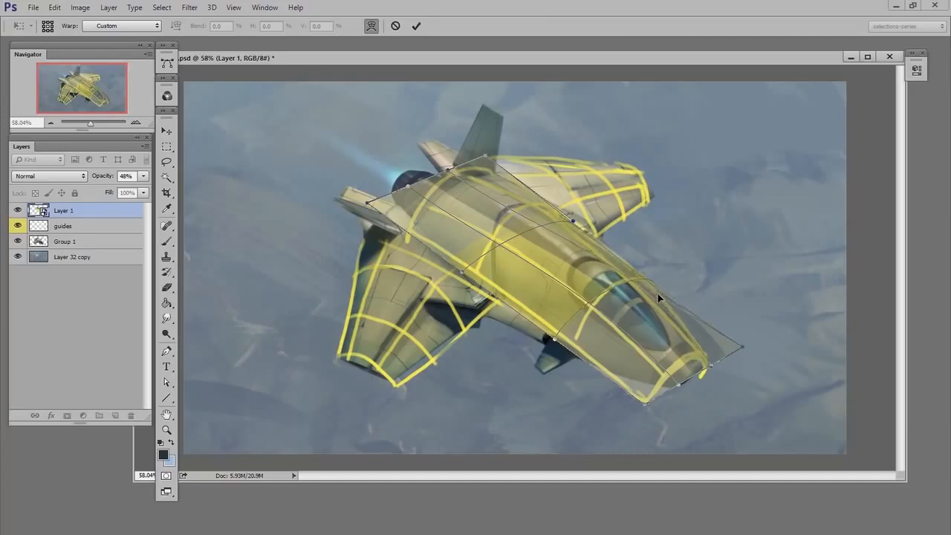
left_click_drag(543, 359, 573, 342)
left_click_drag(645, 404, 697, 345)
mouse_move(657, 299)
left_mouse_down()
mouse_move(654, 314)
mouse_move(643, 297)
left_mouse_up()
left_click_drag(586, 284, 577, 279)
Bend the rear edge and corners of the warp to match the curved guide around the back of the fuselage.
left_click_drag(486, 158, 485, 184)
left_click_drag(367, 203, 402, 228)
left_click_drag(408, 186, 414, 180)
left_click_drag(403, 228, 407, 238)
left_click_drag(506, 250, 512, 242)
left_click_drag(575, 220, 572, 217)
Refine the warp's nose edge and lower side handles to fit the fuselage, and apply the transformation.
left_click_drag(710, 362, 705, 363)
left_click_drag(649, 401, 661, 390)
left_click_drag(597, 347, 591, 370)
left_click_drag(462, 273, 468, 268)
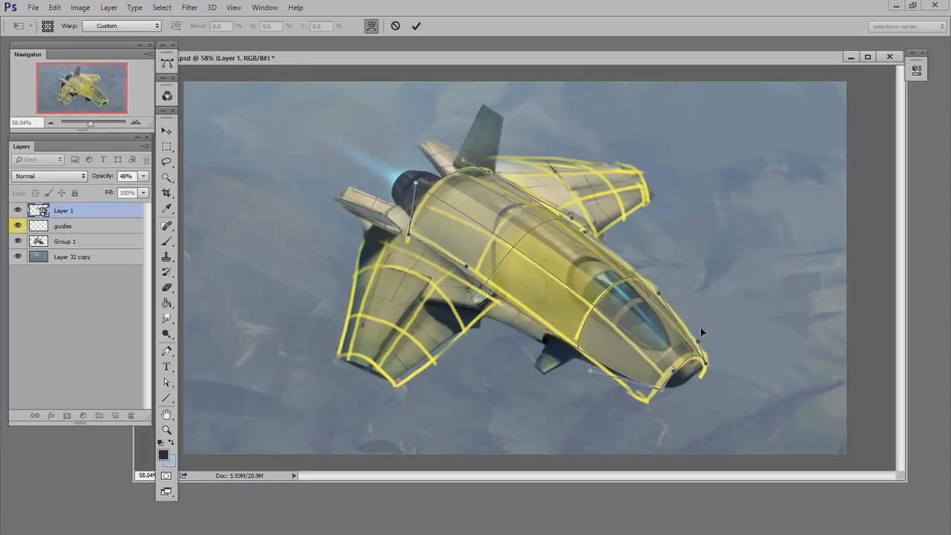
key("Return")
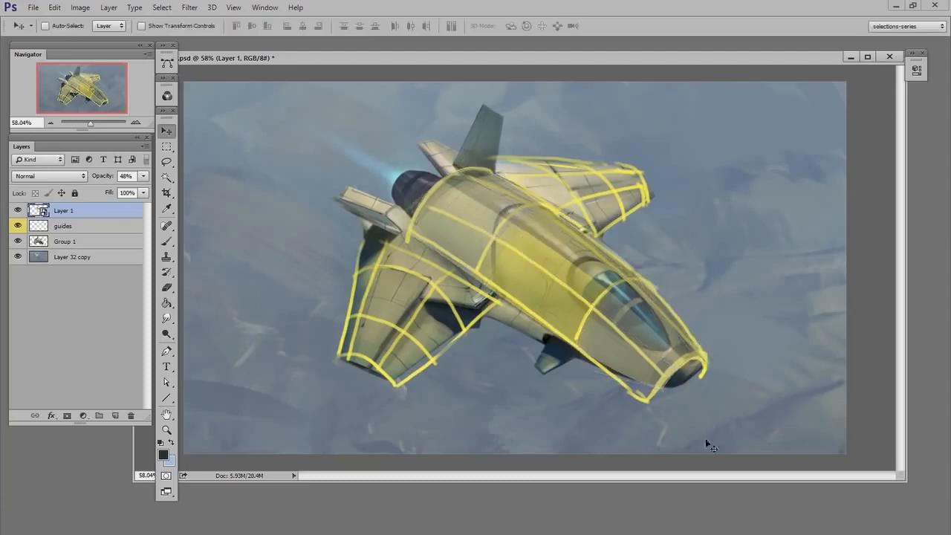
Hide the guides layer and restore Layer 1's opacity to 100%.
left_click(19, 228)
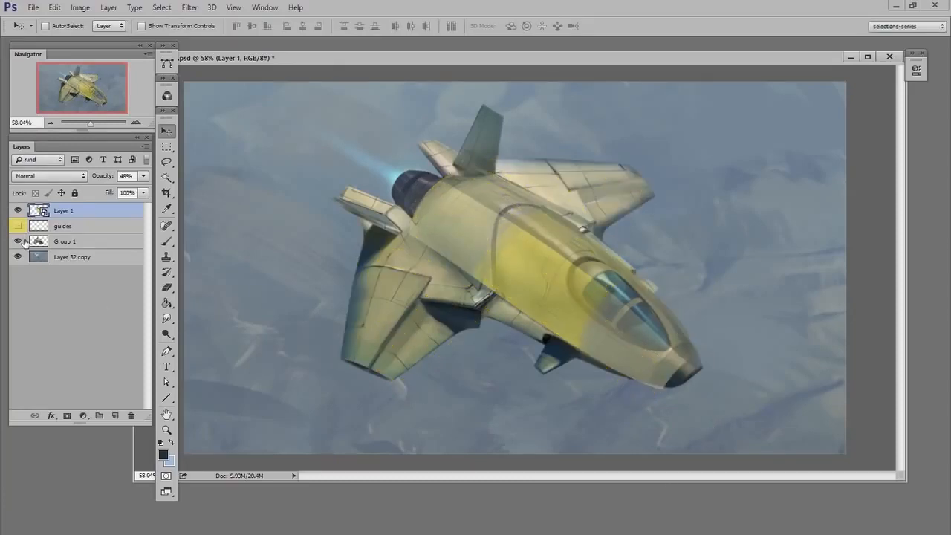
left_click(142, 177)
left_click_drag(149, 192, 150, 192)
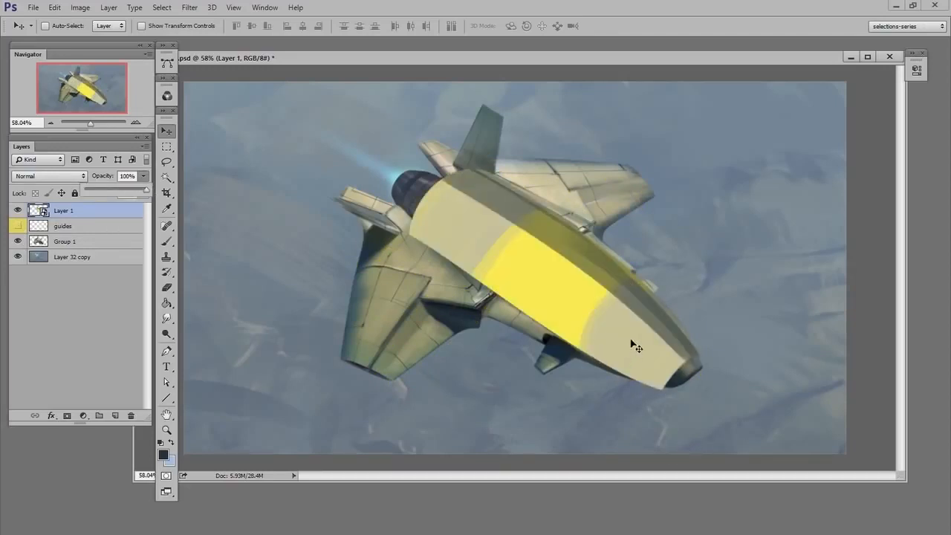
Add a layer mask to Layer 1 and paint on it to reveal the cockpit canopy cleanly, correcting the mask edges.
left_click(606, 58)
key("ctrl+shift+m")
key("b")
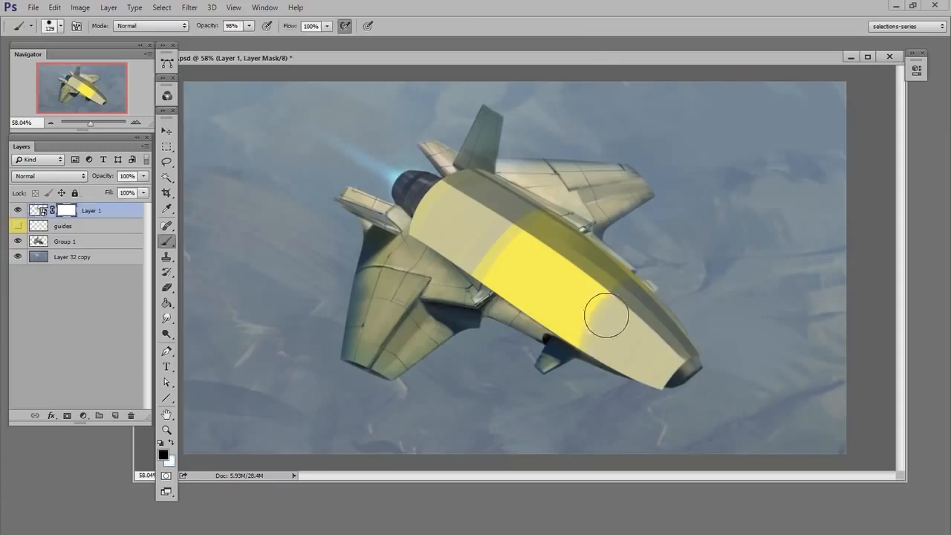
mouse_move(602, 297)
left_mouse_down()
mouse_move(623, 303)
mouse_move(587, 282)
mouse_move(641, 327)
mouse_move(679, 341)
left_mouse_up()
left_click_drag(649, 313, 671, 313)
key("x")
mouse_move(608, 307)
left_mouse_down()
mouse_move(568, 291)
mouse_move(569, 318)
mouse_move(597, 335)
mouse_move(547, 279)
mouse_move(555, 246)
mouse_move(553, 287)
mouse_move(589, 332)
mouse_move(557, 297)
mouse_move(618, 350)
mouse_move(546, 265)
mouse_move(622, 368)
mouse_move(621, 346)
mouse_move(643, 368)
left_mouse_up()
mouse_move(632, 332)
left_mouse_down()
mouse_move(601, 332)
mouse_move(666, 350)
left_mouse_up()
left_click_drag(559, 262, 587, 257)
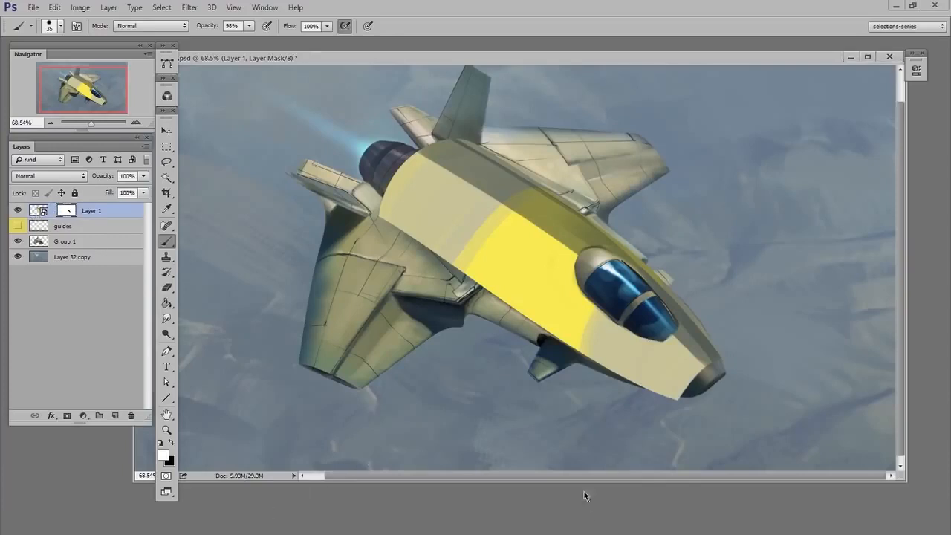
Open the contents of Layer 1's smart object for editing in a separate window over the ship image.
double_click(39, 213)
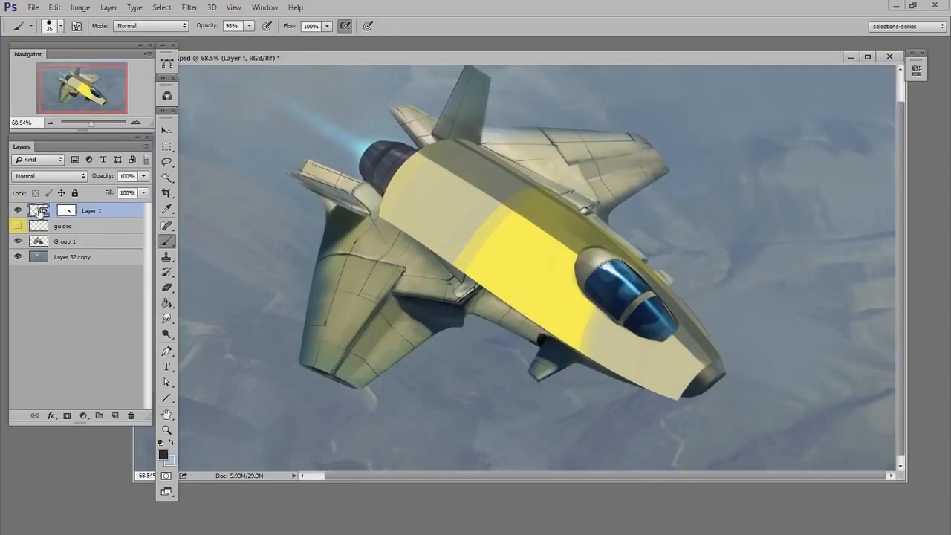
key("Tab")
left_click_drag(63, 67, 585, 66)
key("Tab")
left_click_drag(529, 502, 298, 504)
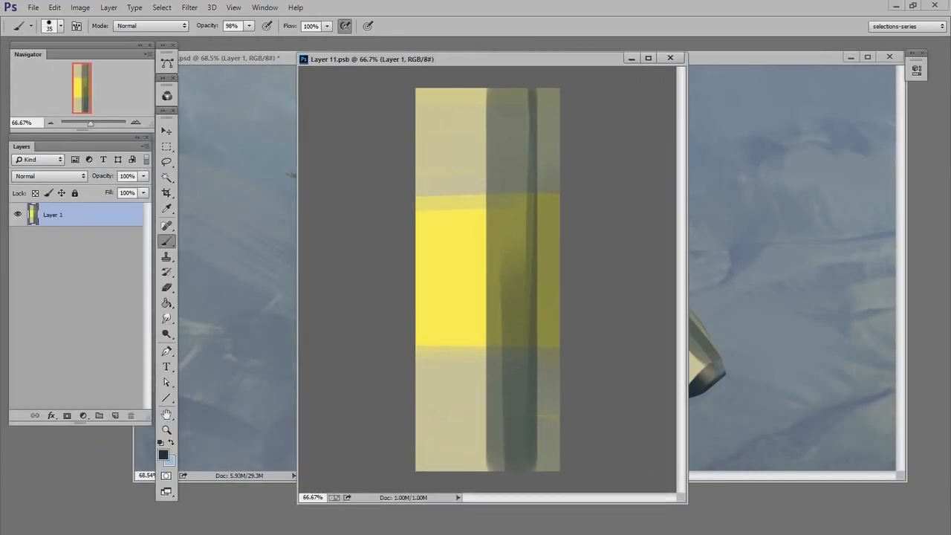
Paste the copied sticker artwork into the smart object, position and stretch it to cover the whole canvas, and save the contents.
key("ctrl+v")
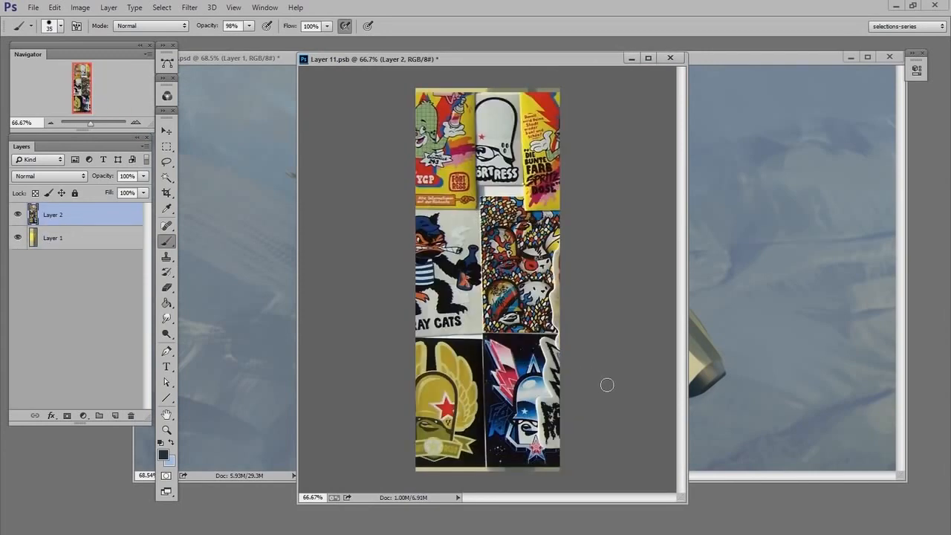
left_click(167, 131)
left_click_drag(539, 463, 426, 409)
key("ctrl+t")
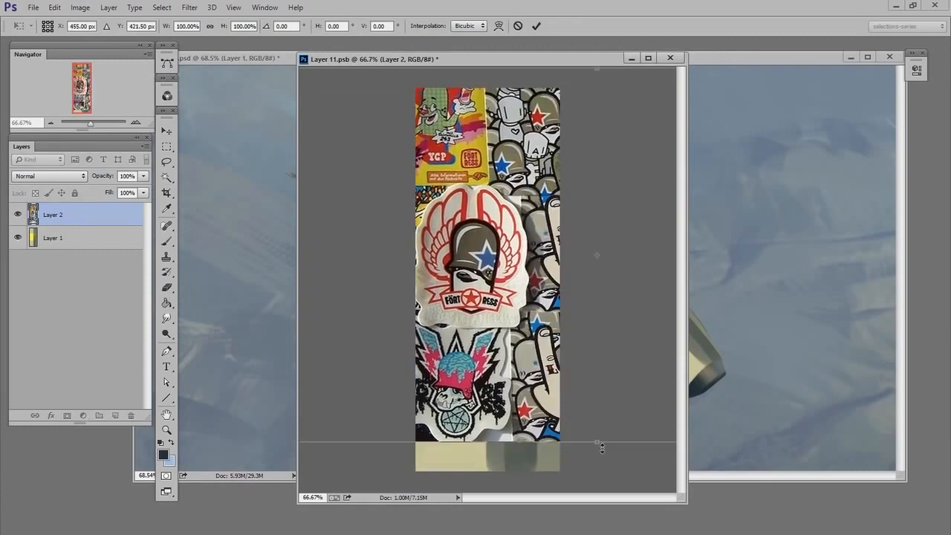
left_click_drag(597, 444, 609, 467)
key("Return")
key("ctrl+s")
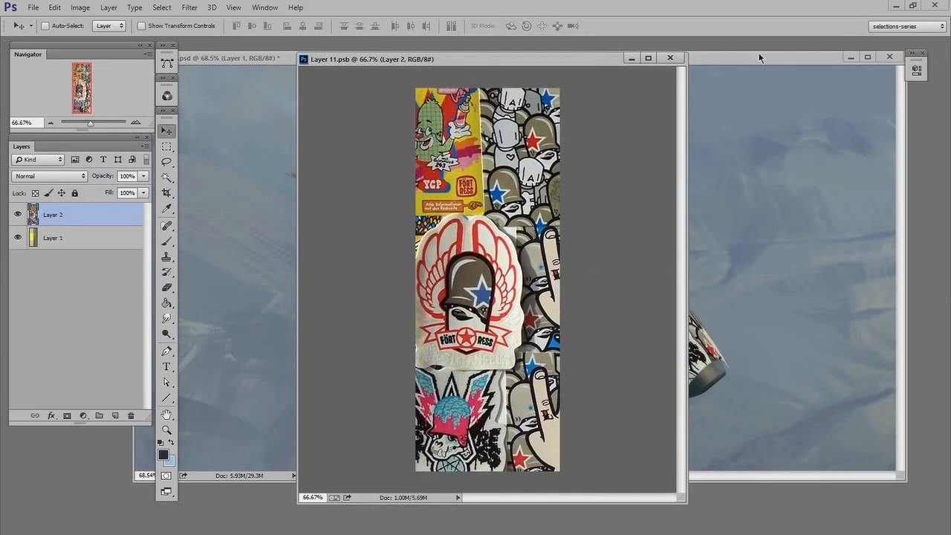
Return to the ship image and adjust the warp of the sticker-covered smart object at its nose corner.
left_click(799, 222)
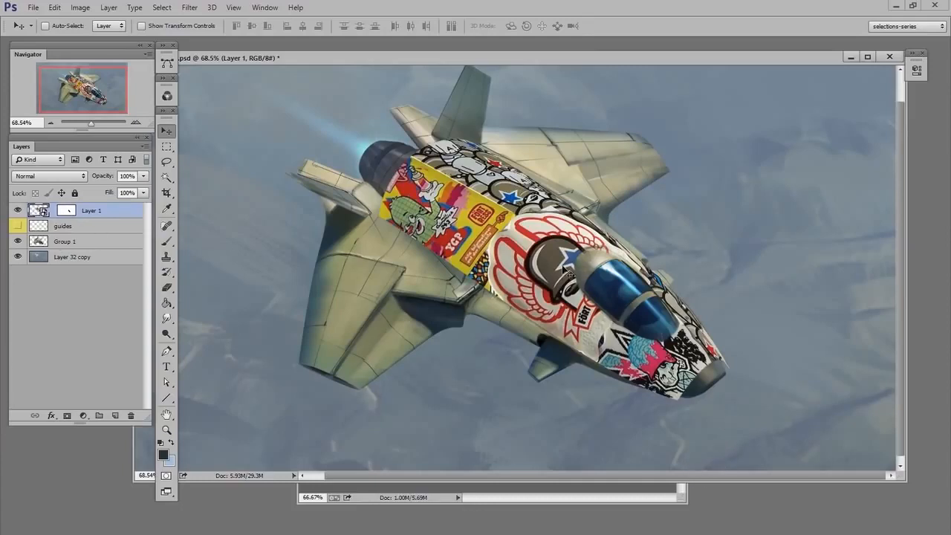
key("ctrl+t")
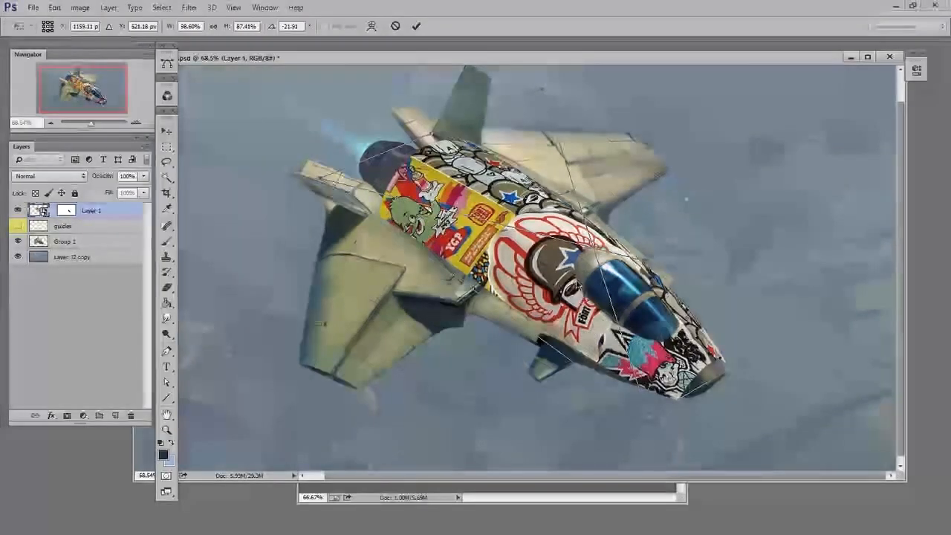
right_click(572, 275)
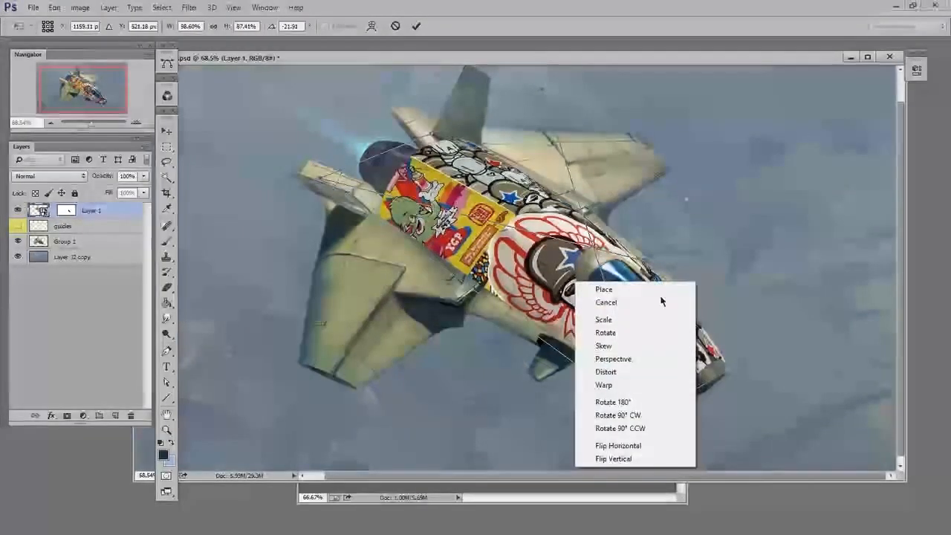
left_click(641, 386)
left_click_drag(648, 388, 674, 397)
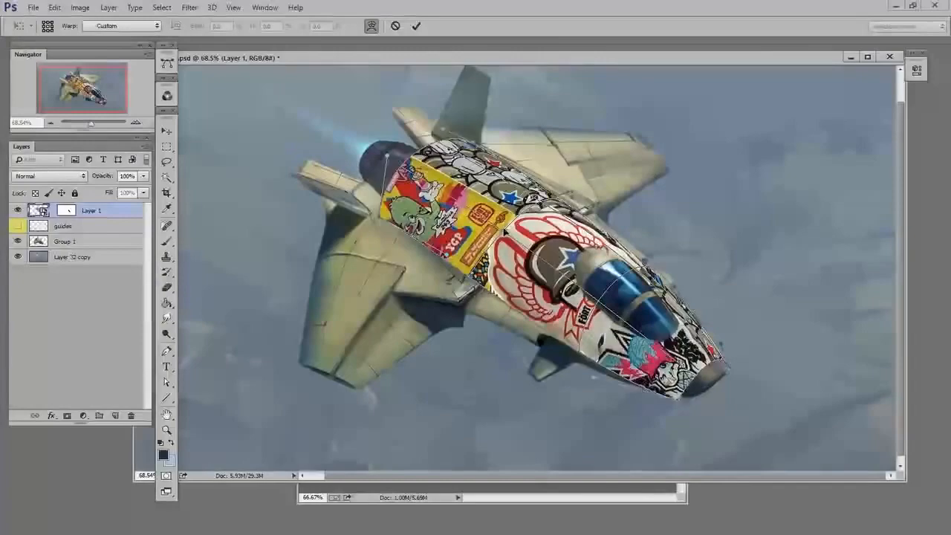
Fine-tune the warp's lower rear corner against the fuselage edge near the engine and apply the warp.
left_click(135, 123)
left_click(135, 123)
left_click_drag(510, 267, 565, 403)
left_click_drag(532, 297, 506, 297)
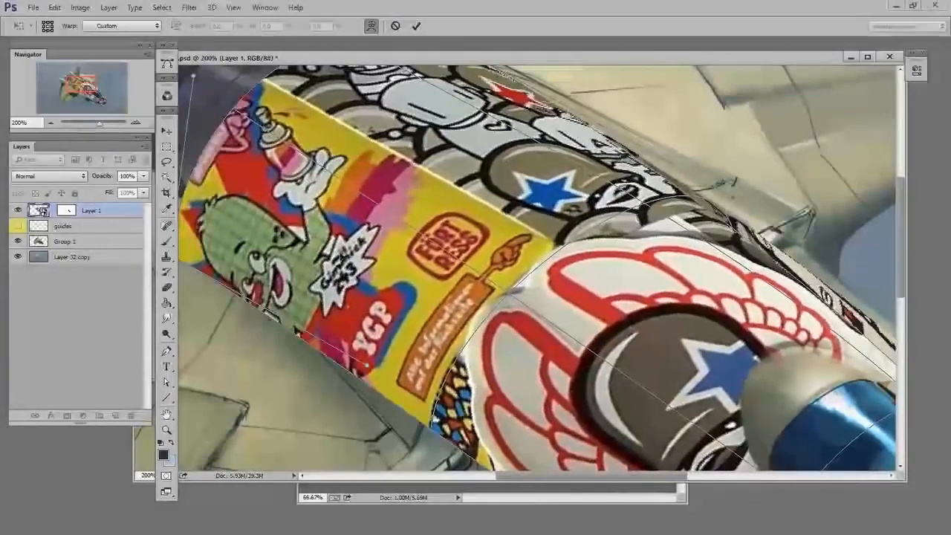
left_click_drag(290, 285, 363, 306)
left_click_drag(245, 281, 244, 272)
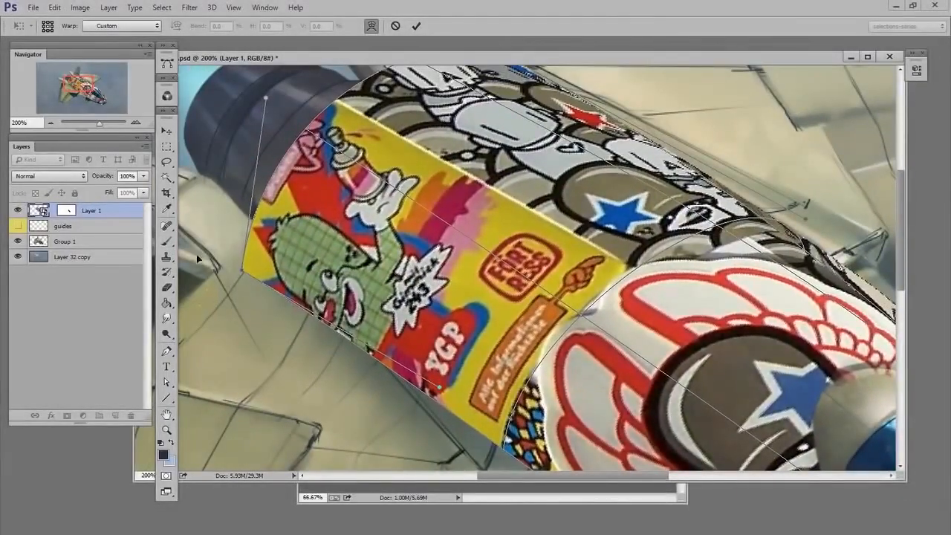
left_click(51, 122)
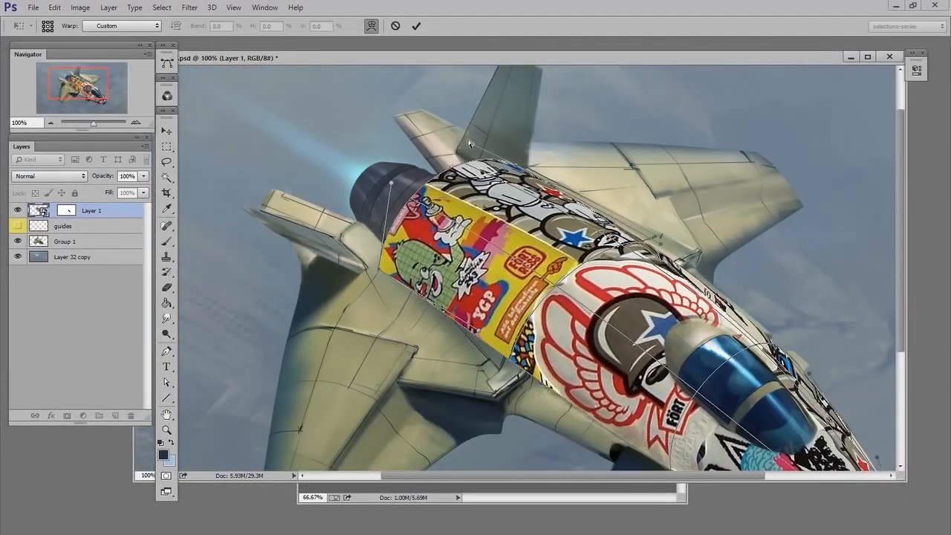
key("Return")
Fade the sticker artwork's edges on the fuselage by painting black on Layer 1's mask with a soft 160 px brush.
left_click_drag(594, 298, 563, 298)
left_click_drag(773, 464, 709, 406)
left_click(67, 211)
key("b")
right_click(503, 322)
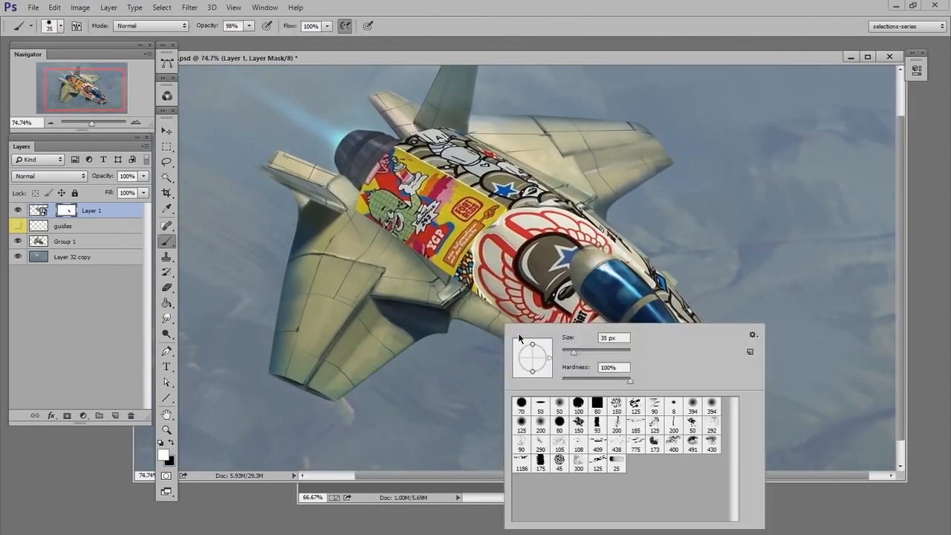
left_click(556, 407)
left_click_drag(426, 357, 430, 356)
key("bracketright")
key("bracketright")
key("bracketright")
key("bracketright")
key("bracketright")
key("bracketright")
key("bracketright")
key("bracketright")
mouse_move(351, 230)
left_mouse_down()
mouse_move(473, 298)
mouse_move(358, 234)
left_mouse_up()
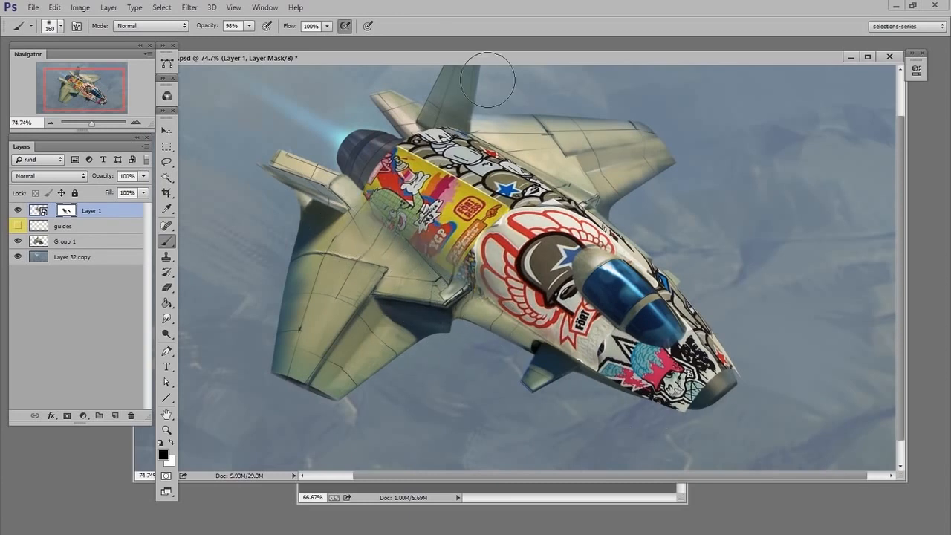
mouse_move(561, 401)
left_mouse_down()
mouse_move(681, 429)
mouse_move(646, 419)
left_mouse_up()
left_click_drag(773, 323, 783, 388)
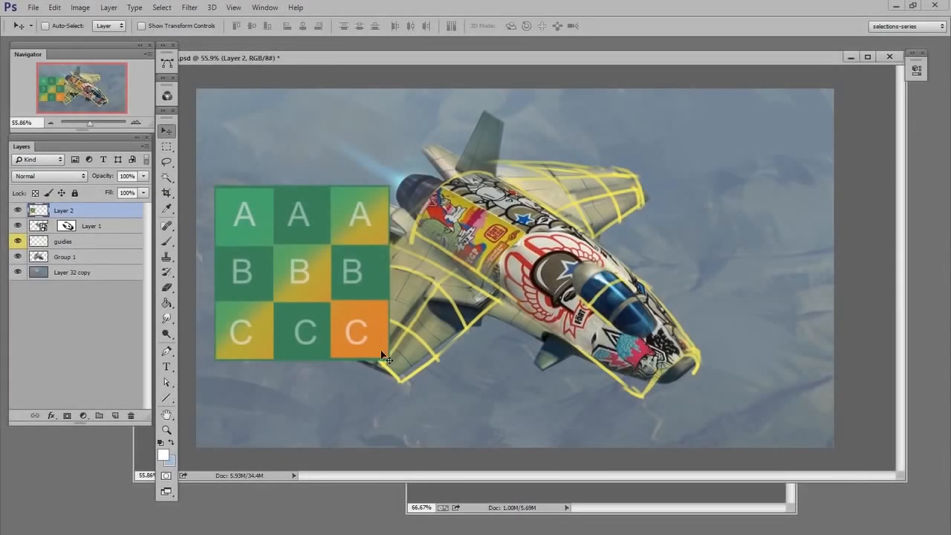
Move the lettered grid to the empty sky beyond the ship's nose and convert Layer 2 to a smart object.
left_click_drag(357, 336, 383, 372)
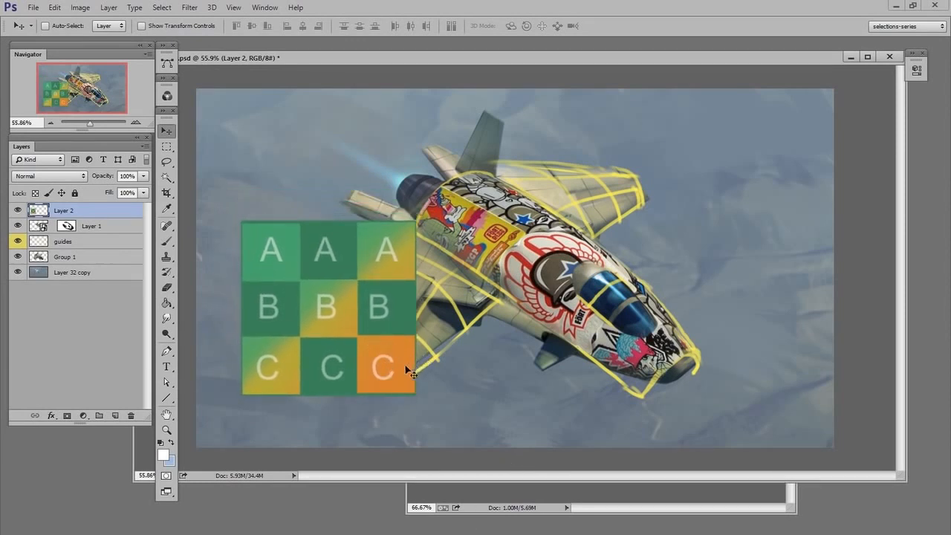
left_click_drag(392, 365, 815, 283)
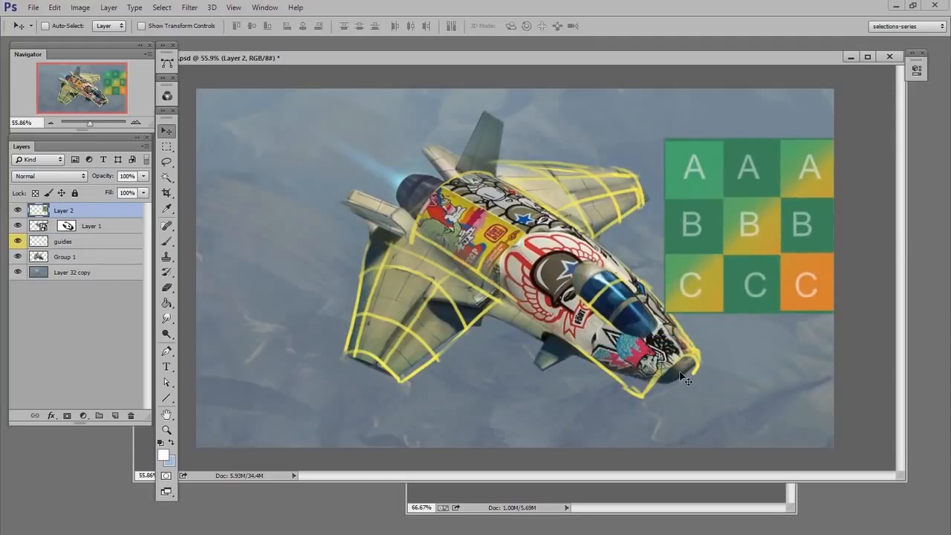
right_click(100, 211)
left_click(189, 291)
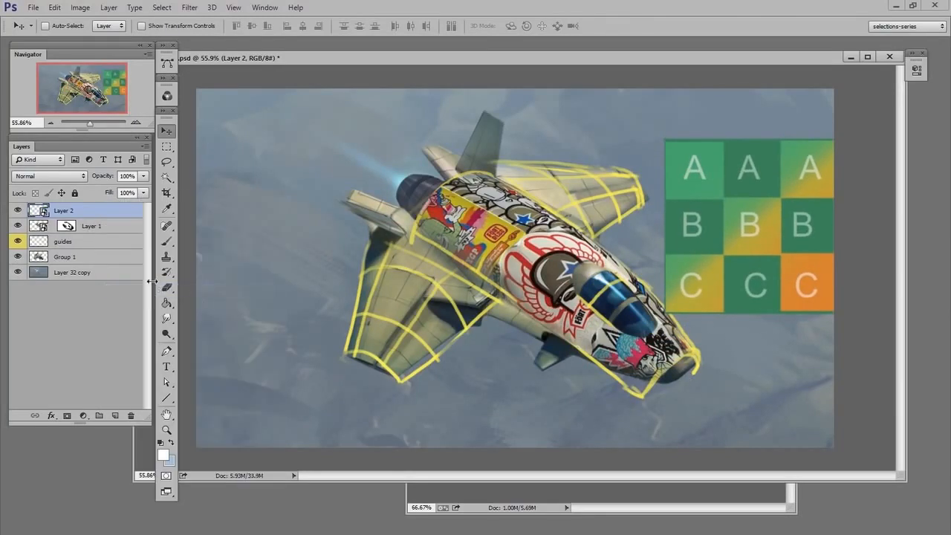
Rename the grid smart object as wing A, duplicate it, and name the copy wing B.
double_click(64, 211)
type("wing A")
key("Return")
key("ctrl+j")
double_click(75, 212)
type("wing ")
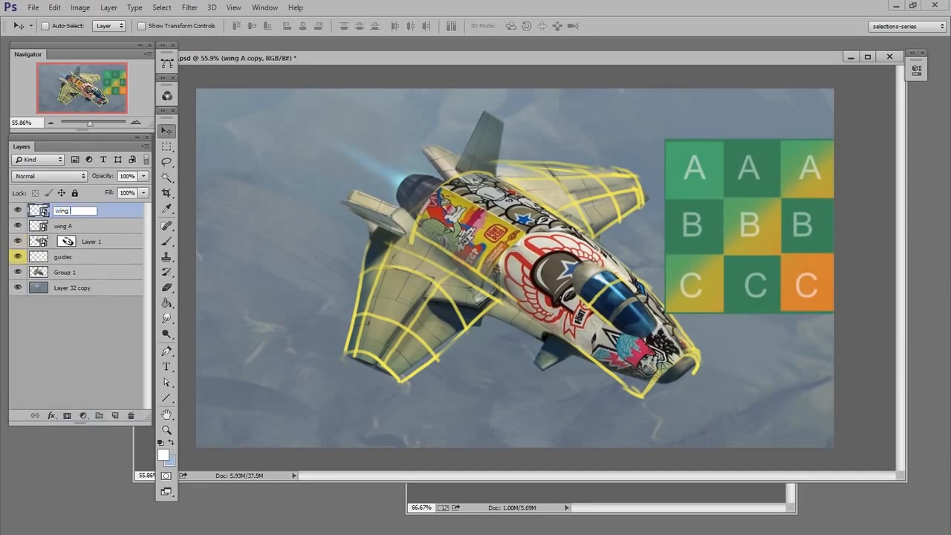
type("B")
key("Return")
Move the wing A grid over the ship's near wing and reduce its opacity to 55%.
left_click(84, 227)
left_click_drag(755, 298, 431, 364)
left_click(144, 176)
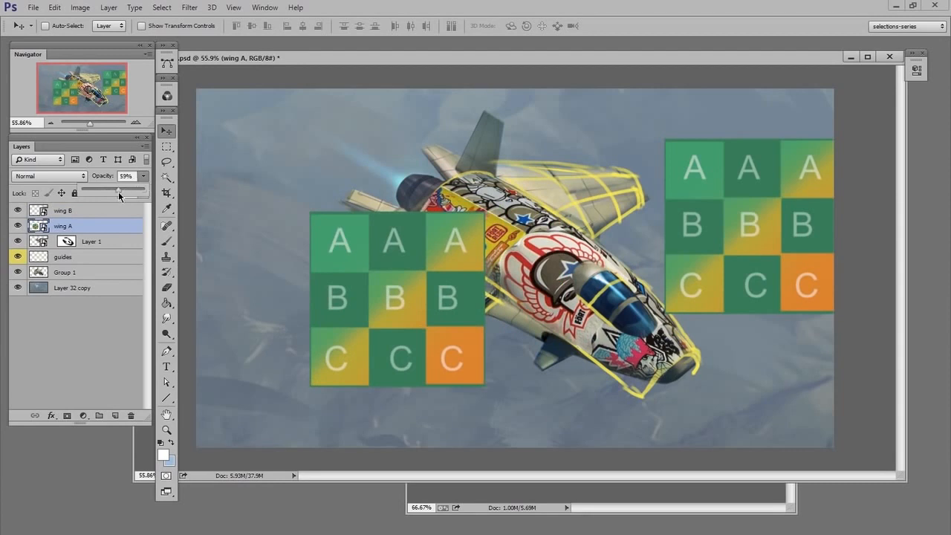
left_click(118, 191)
Distort the wing A grid so its four corners roughly match the near wing's guide outline.
key("ctrl+t")
right_click(425, 326)
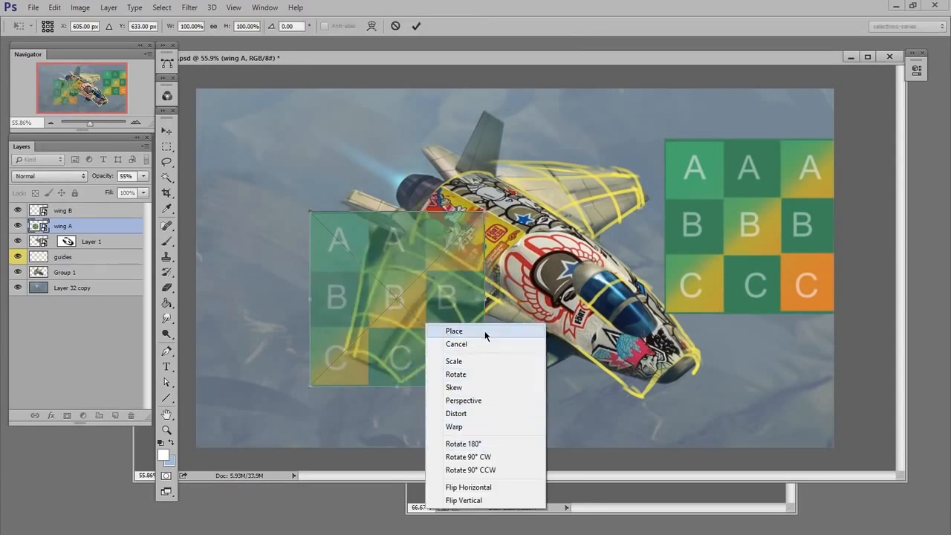
left_click(488, 415)
left_click_drag(486, 212, 500, 269)
left_click_drag(311, 211, 380, 234)
left_click_drag(310, 386, 341, 347)
left_click_drag(485, 385, 420, 385)
left_click_drag(341, 347, 299, 338)
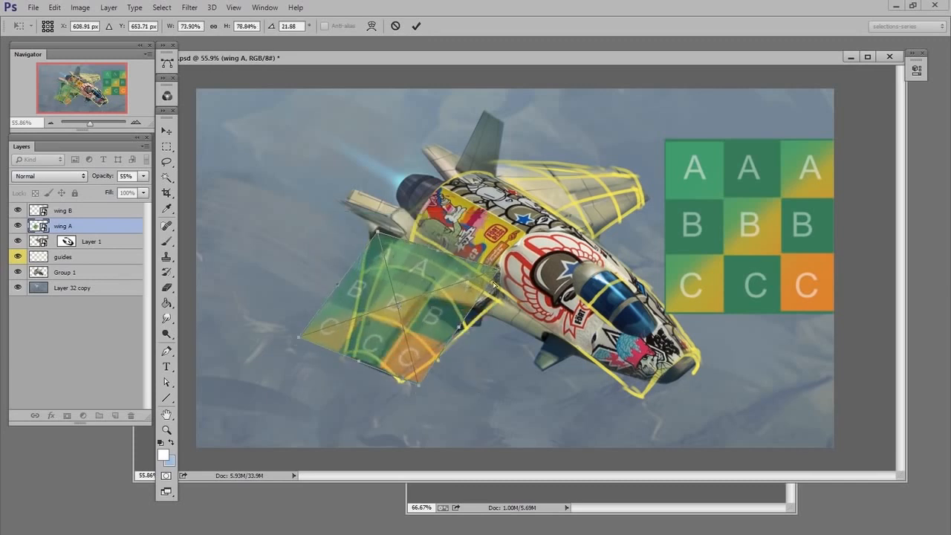
left_click_drag(500, 269, 515, 288)
left_click_drag(380, 233, 375, 241)
Warp the wing A grid to follow the near wing's curved guide lines and apply the transformation.
right_click(377, 272)
left_click(408, 380)
left_click_drag(483, 320, 400, 385)
left_click_drag(420, 359, 437, 359)
left_click_drag(299, 338, 382, 352)
left_click_drag(365, 324, 352, 316)
left_click_drag(348, 272, 357, 279)
left_click_drag(421, 257, 397, 202)
left_click_drag(514, 288, 507, 296)
left_click_drag(454, 334, 466, 328)
left_click_drag(467, 273, 475, 269)
left_click_drag(400, 384, 402, 382)
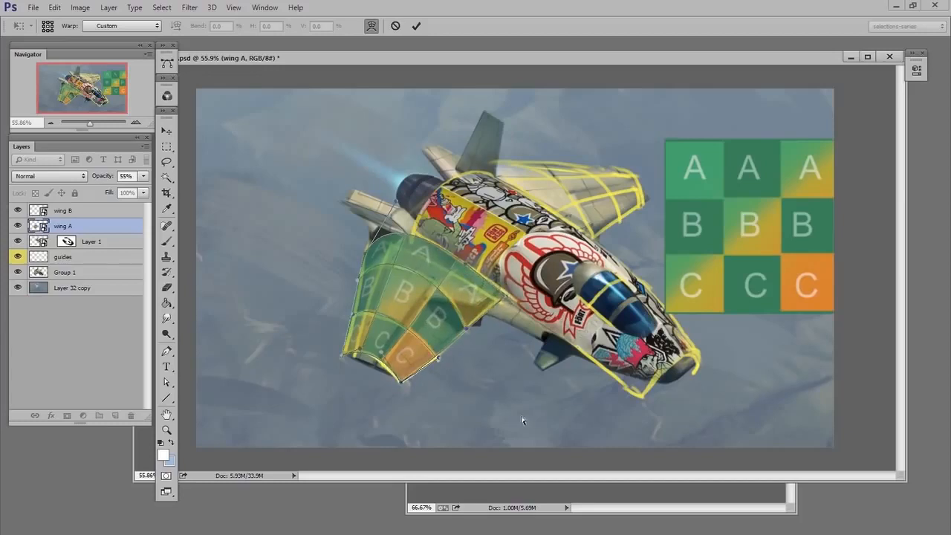
key("Return")
Flip a duplicate of the wing B grid vertically and shift the original grid away from the ship.
left_click_drag(777, 281, 598, 229)
key("ctrl+t")
right_click(611, 211)
left_click(621, 383)
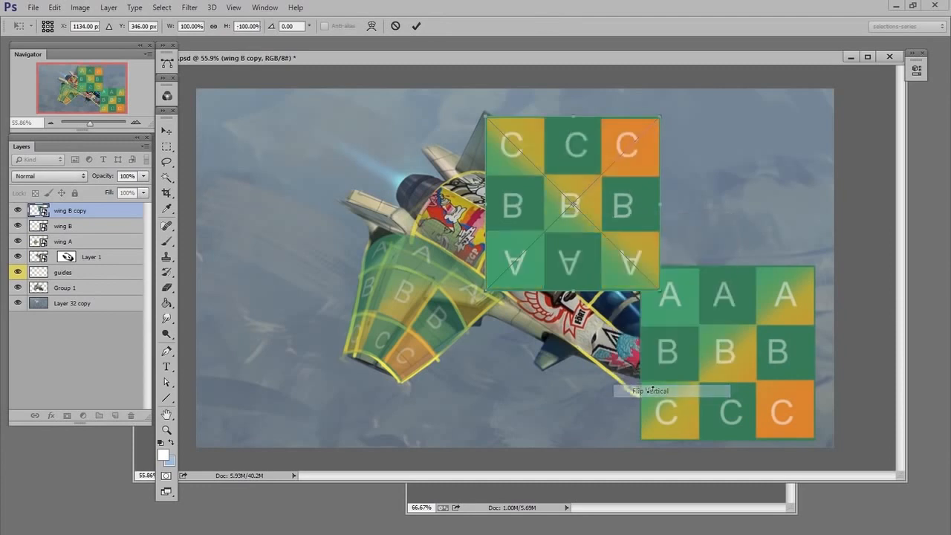
key("Return")
left_click_drag(704, 321, 759, 354)
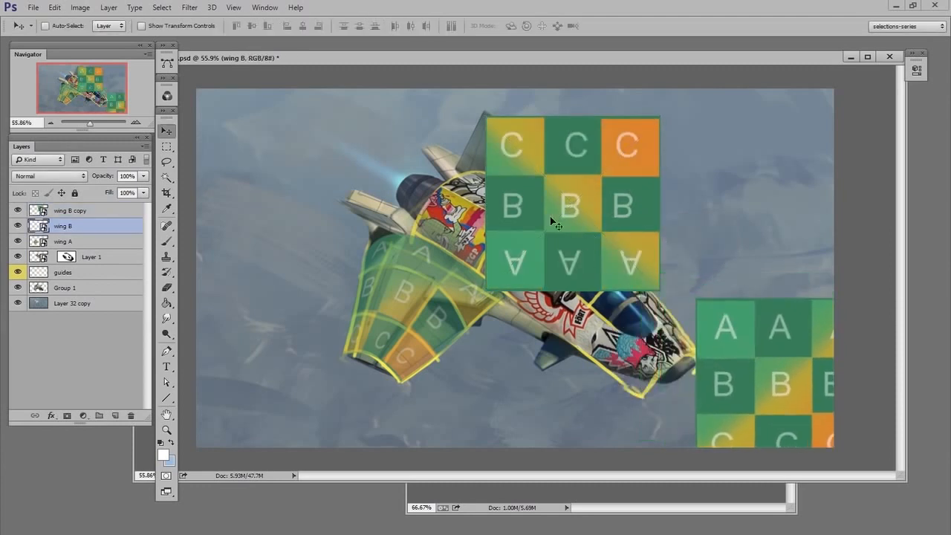
Position the flipped wing B copy over the ship's far wing and lower its opacity to 59%.
left_click_drag(554, 213, 574, 169)
key("ctrl+t")
key("Return")
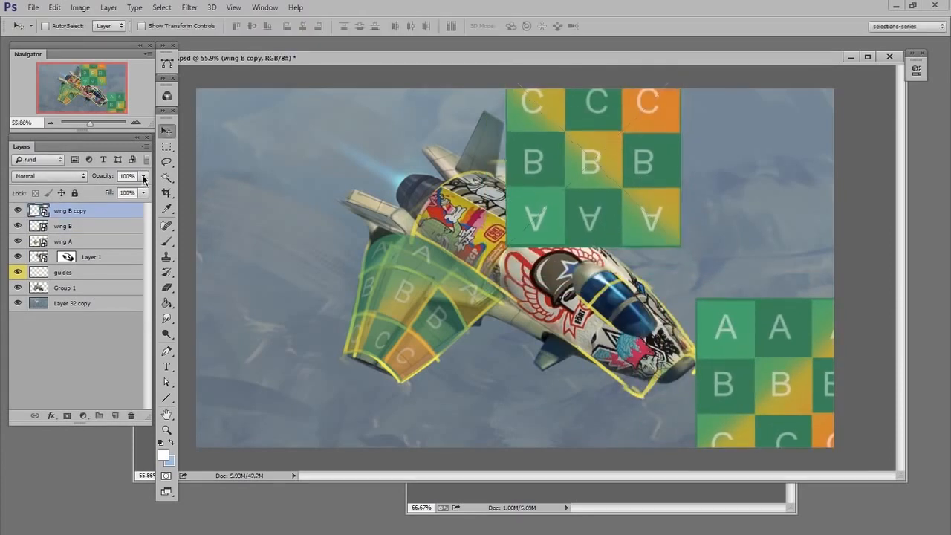
left_click(143, 176)
left_click_drag(145, 189, 119, 188)
left_click_drag(619, 194, 586, 218)
Distort the wing B copy so its corners match the far wing's guide outline.
key("ctrl+t")
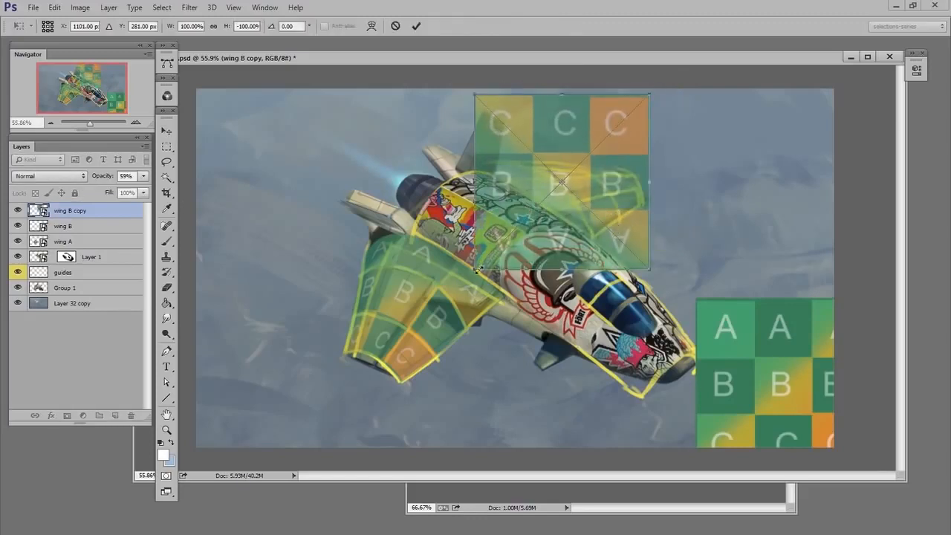
left_click_drag(475, 273, 494, 168)
left_click_drag(475, 98, 570, 119)
left_click_drag(657, 247, 666, 191)
left_click_drag(570, 121, 586, 137)
left_click_drag(462, 196, 472, 167)
left_click_drag(606, 257, 586, 246)
left_click_drag(586, 137, 586, 153)
left_click_drag(472, 168, 462, 159)
left_click_drag(664, 188, 646, 200)
Warp the wing B copy to the far wing's curved edges and apply the transformation.
left_click(372, 26)
left_click_drag(586, 153, 612, 166)
left_click_drag(462, 159, 452, 172)
left_click_drag(616, 216, 620, 222)
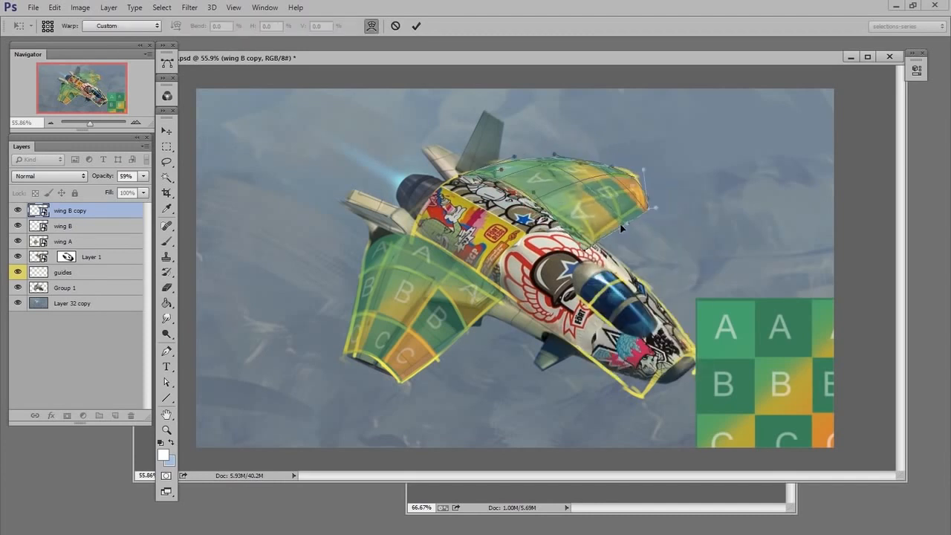
left_click_drag(616, 185, 643, 169)
left_click_drag(544, 216, 547, 180)
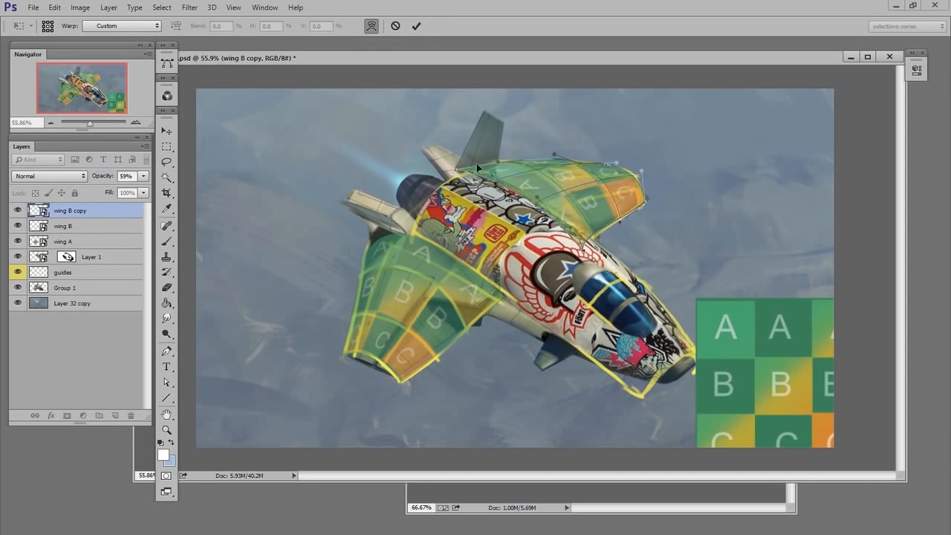
key("Return")
Restore the wing B copy's opacity to 100% and delete the unused wing B layer.
left_click(143, 176)
left_click_drag(119, 191, 144, 191)
left_click(122, 225)
key("Delete")
Add a mask to the wing B copy and paint out its overlap with the fuselage using a 102 px brush.
left_click(67, 416)
key("b")
right_click(571, 338)
left_click(622, 378)
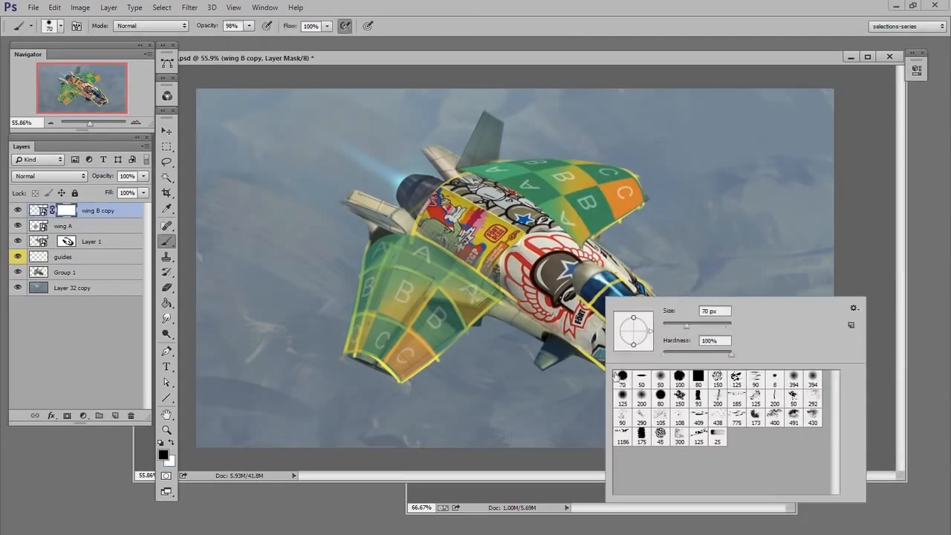
left_click(483, 326)
key("bracketright")
key("bracketright")
key("bracketright")
key("bracketright")
key("bracketright")
key("bracketright")
key("bracketright")
mouse_move(438, 191)
left_mouse_down()
mouse_move(585, 253)
mouse_move(579, 260)
mouse_move(591, 251)
left_mouse_up()
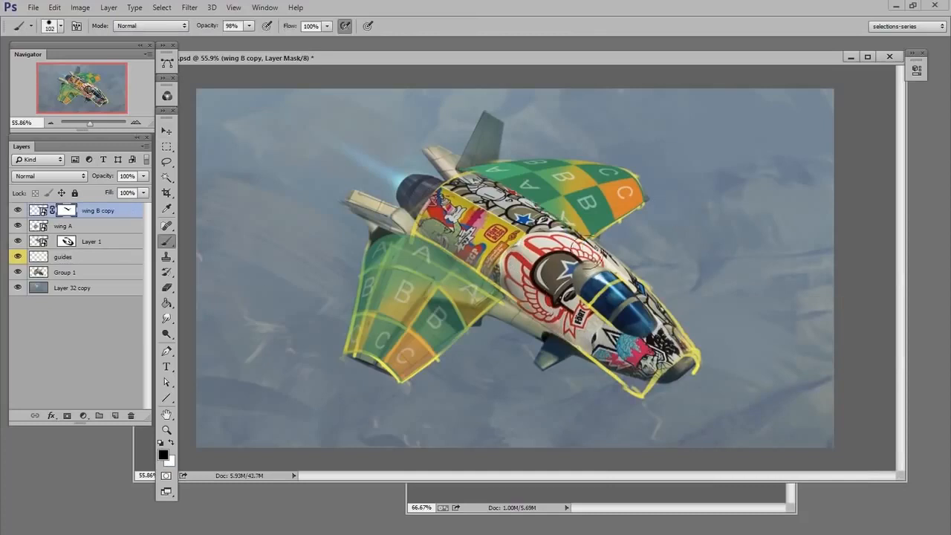
Hide the guides layer and refine the wing B copy's mask along the leading edge, restoring artwork with a white 66 px brush.
left_click(18, 257)
left_click_drag(492, 164, 646, 162)
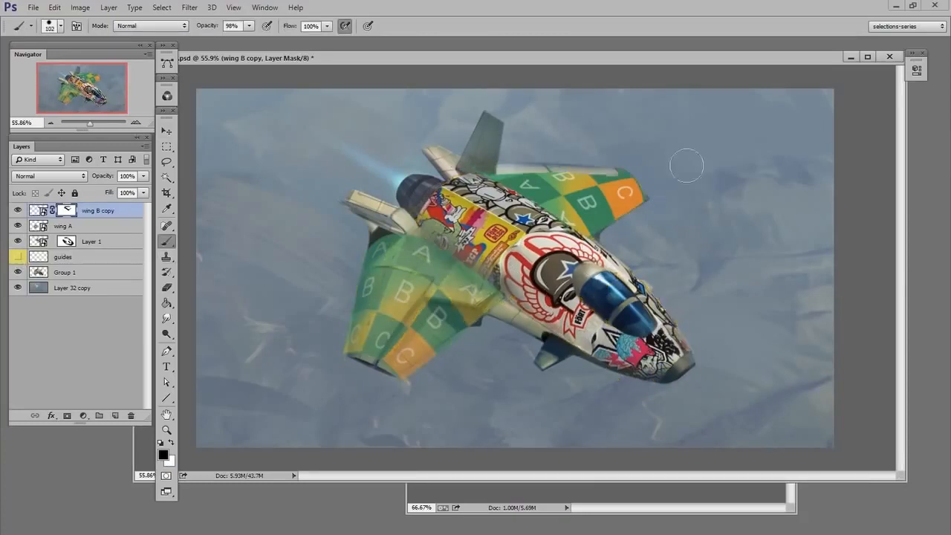
key("x")
key("bracketleft")
key("bracketleft")
key("bracketleft")
mouse_move(508, 169)
left_mouse_down()
mouse_move(587, 172)
mouse_move(628, 184)
mouse_move(639, 198)
left_mouse_up()
key("x")
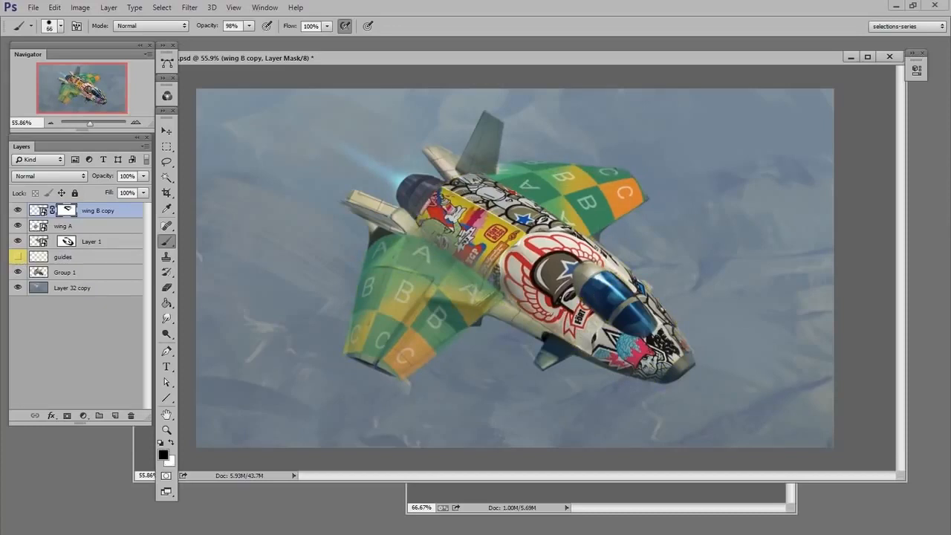
key("x")
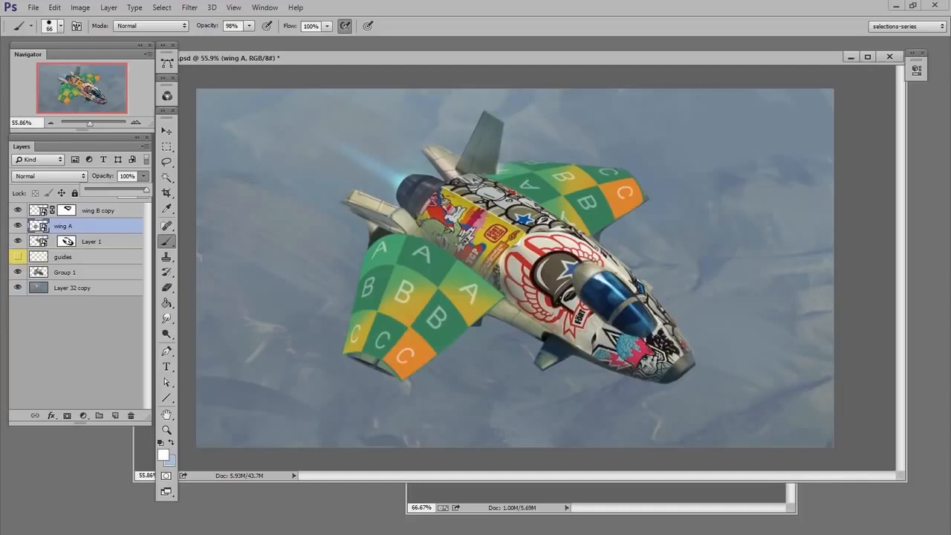
Open wing A's smart object contents and arrange their window and zoom to show the whole grid.
double_click(35, 228)
left_click_drag(335, 65, 361, 112)
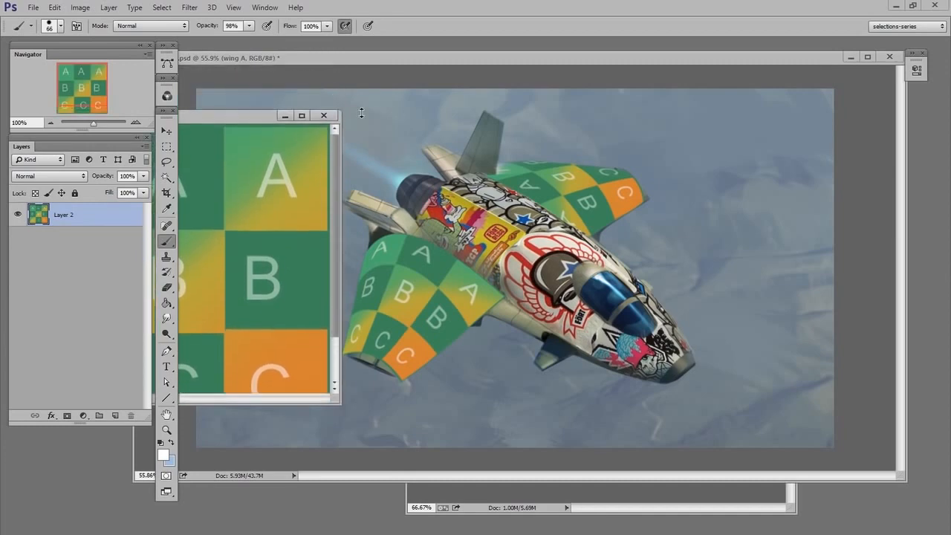
left_click_drag(261, 116, 566, 136)
key("ctrl+space")
left_click_drag(546, 286, 529, 302)
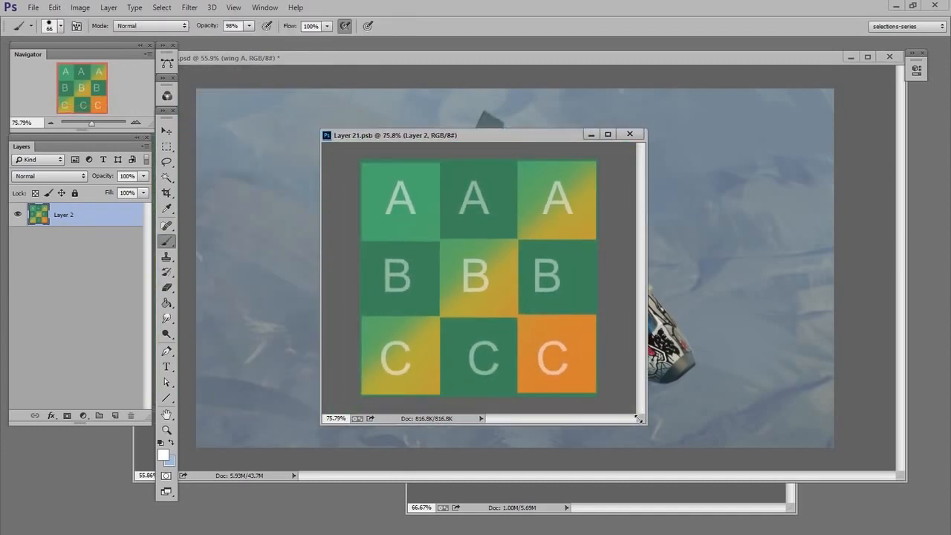
left_click_drag(638, 418, 663, 445)
Add a new layer above the lettered grid and paint over the grid in light blue.
key("ctrl+alt+shift+n")
key("n")
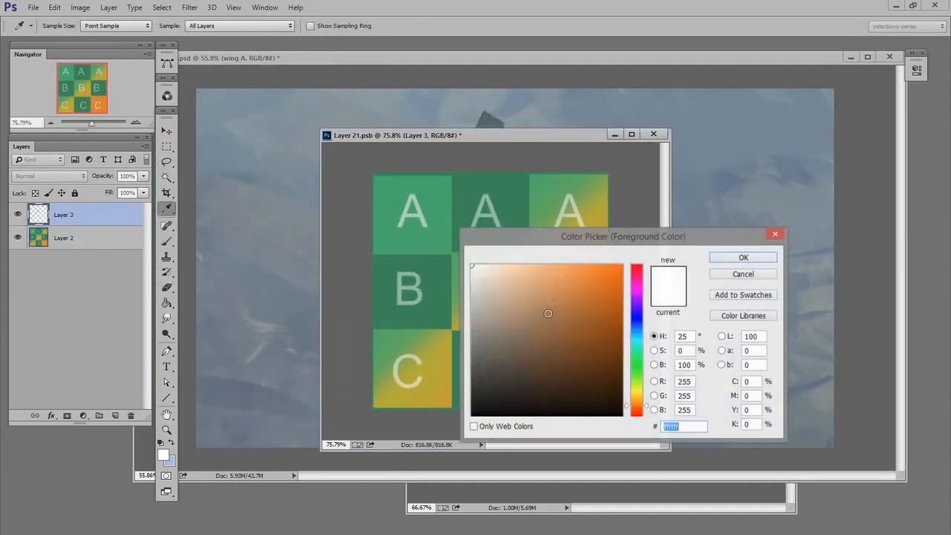
left_click(640, 335)
left_click_drag(559, 286, 551, 273)
left_click(743, 259)
left_click_drag(447, 314, 475, 306)
mouse_move(352, 219)
left_mouse_down()
mouse_move(522, 295)
mouse_move(558, 397)
mouse_move(636, 223)
mouse_move(357, 365)
left_mouse_up()
Place the smart object window beside the ship and save its painted and sticker-covered contents to update both wings.
mouse_move(506, 136)
left_mouse_down()
mouse_move(688, 163)
mouse_move(801, 162)
mouse_move(829, 153)
left_mouse_up()
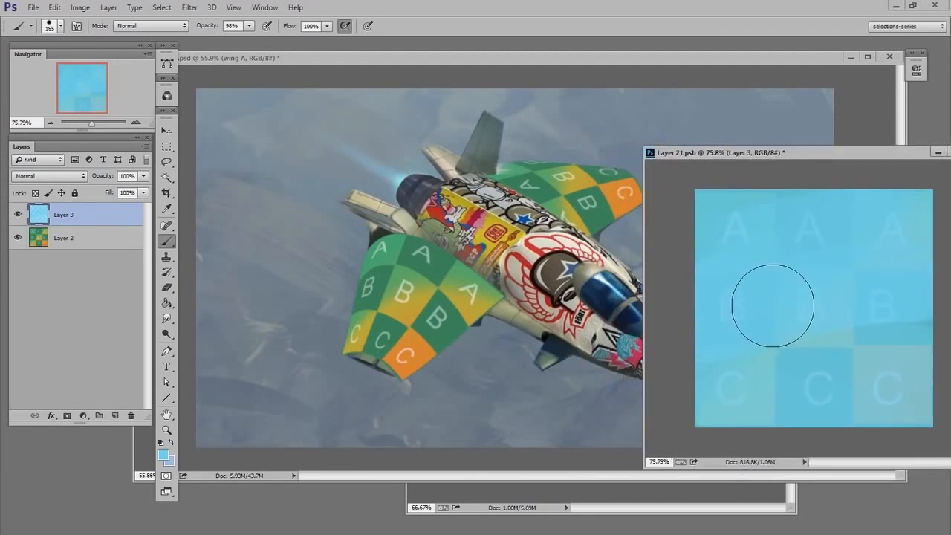
left_click_drag(772, 154, 766, 142)
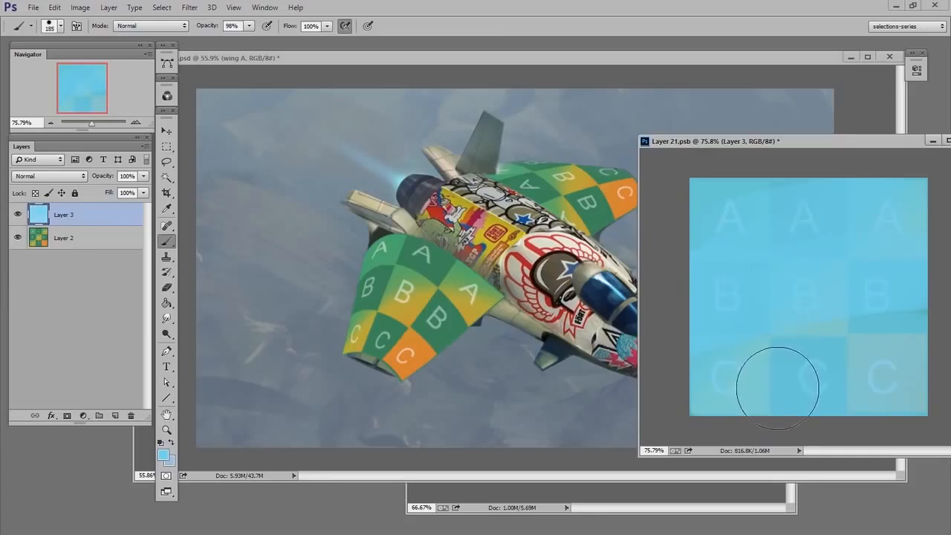
left_click_drag(776, 141, 776, 138)
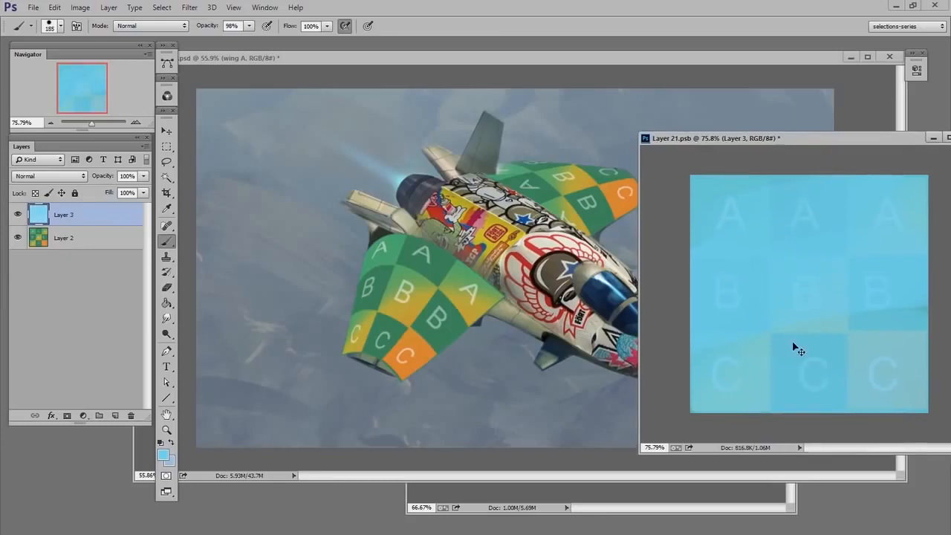
key("ctrl+s")
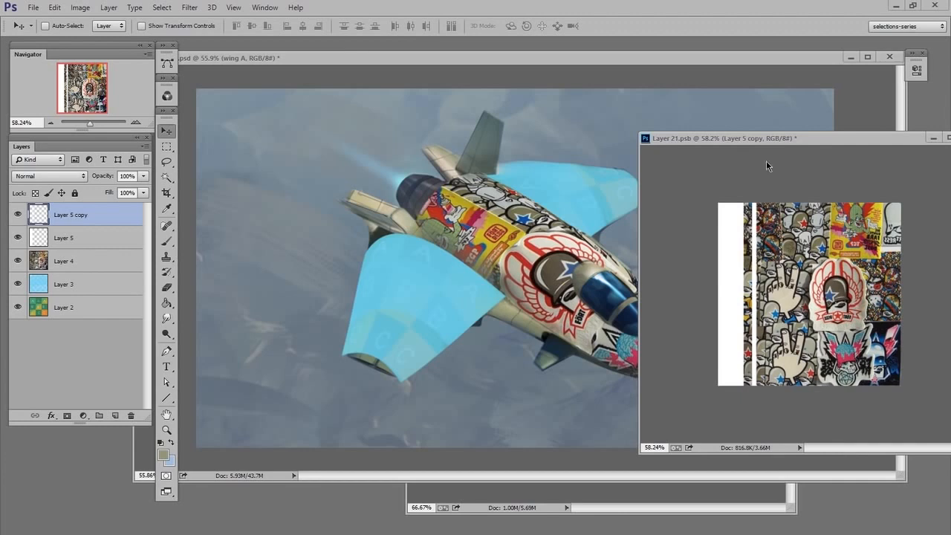
key("ctrl+s")
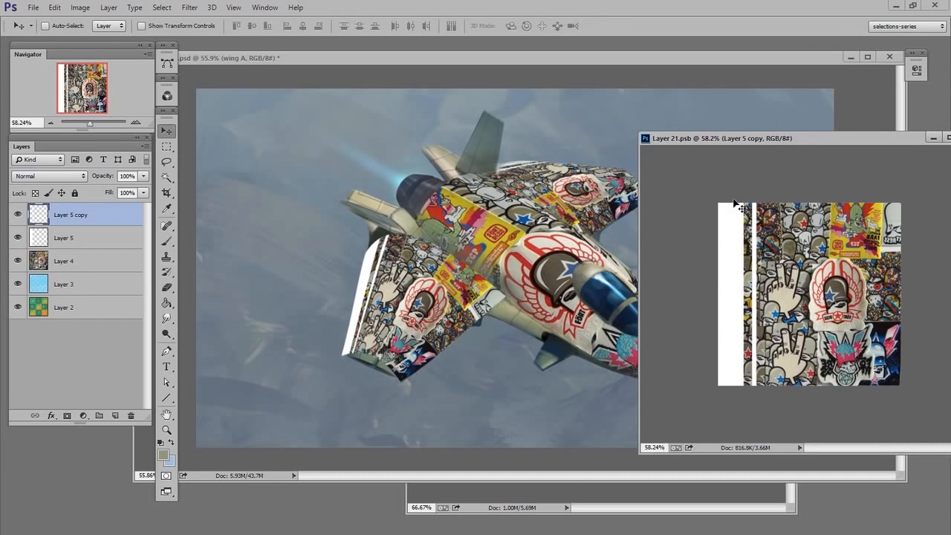
Merge Layer 5 copy into Layer 5, rotate the white stripes onto the artwork's bottom edge, and save the contents.
key("ctrl+e")
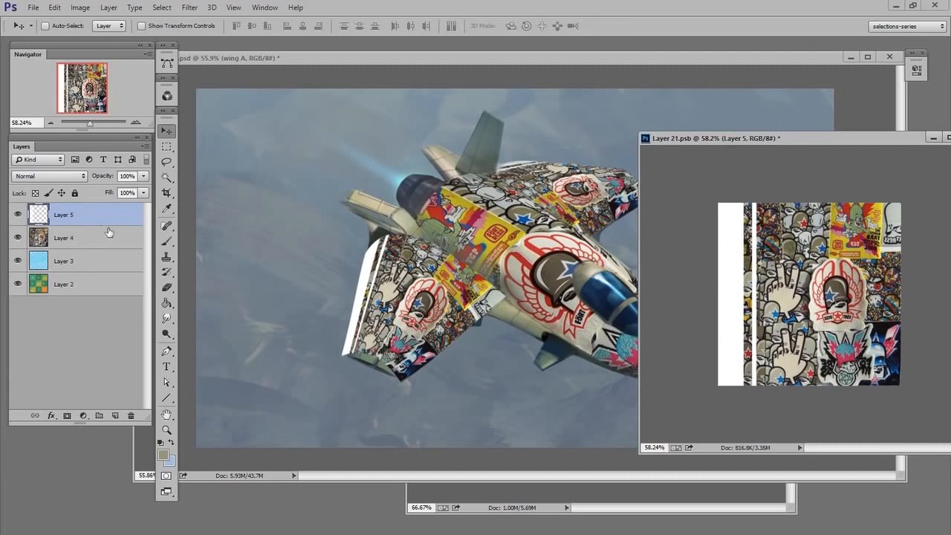
key("ctrl+t")
left_click_drag(717, 420, 877, 387)
key("Return")
key("ctrl+s")
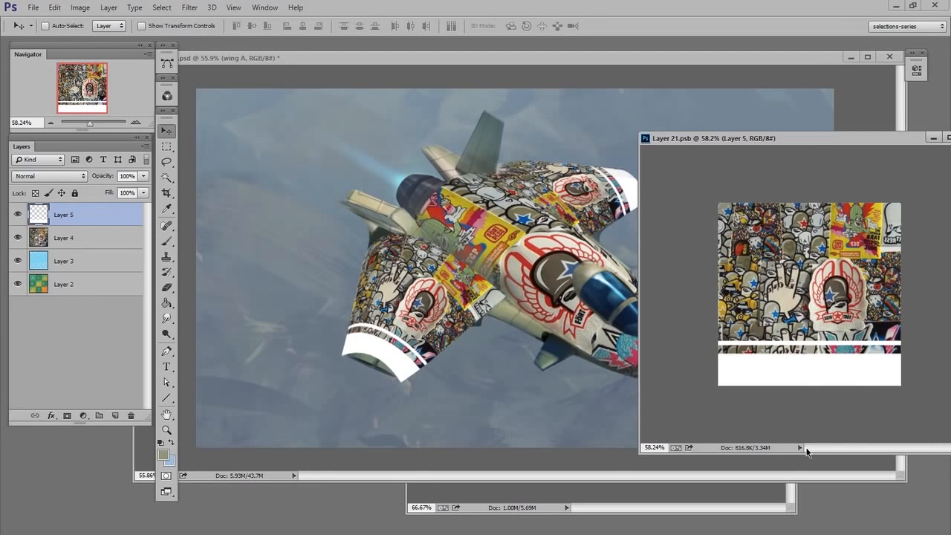
Return to the ship image and set the blend mode of Layer 1 and wing A to Overlay.
left_click(562, 66)
key("ctrl+0")
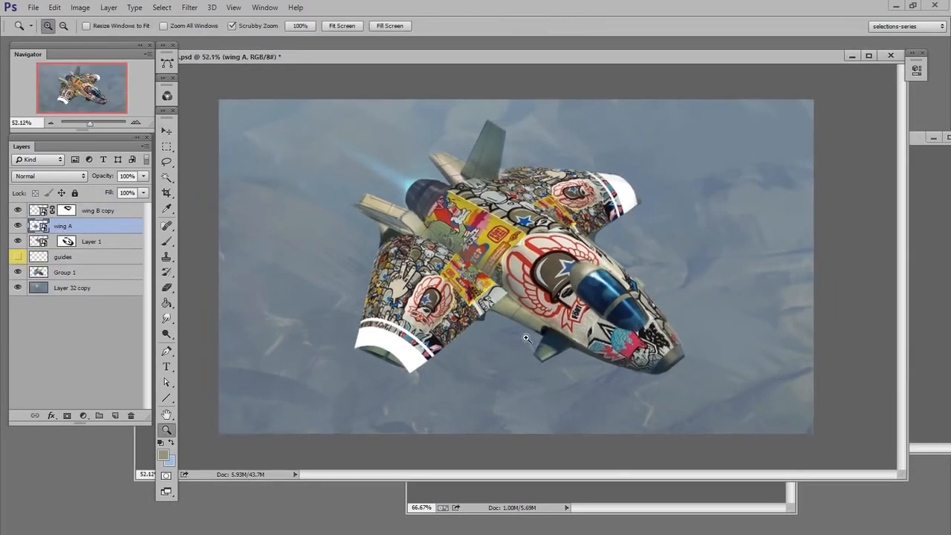
left_click(41, 241)
left_click(48, 176)
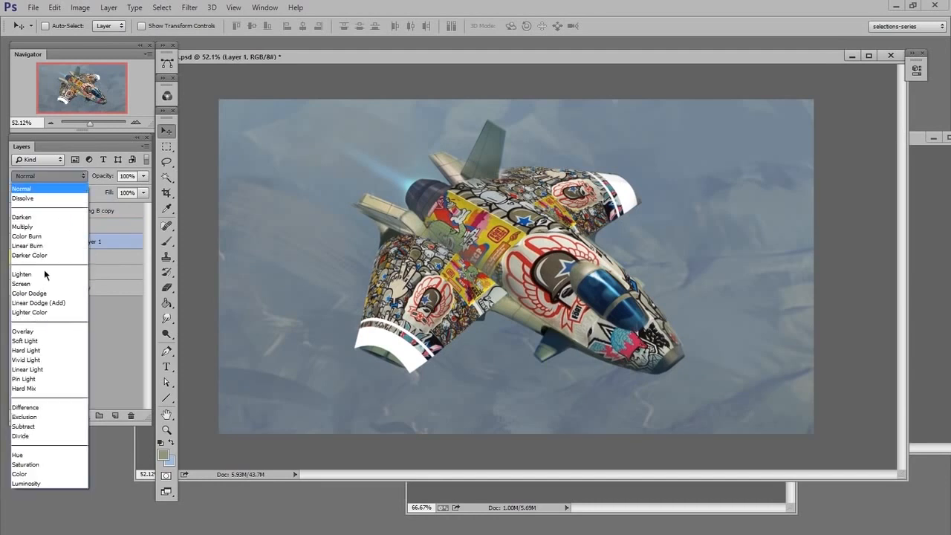
left_click(60, 332)
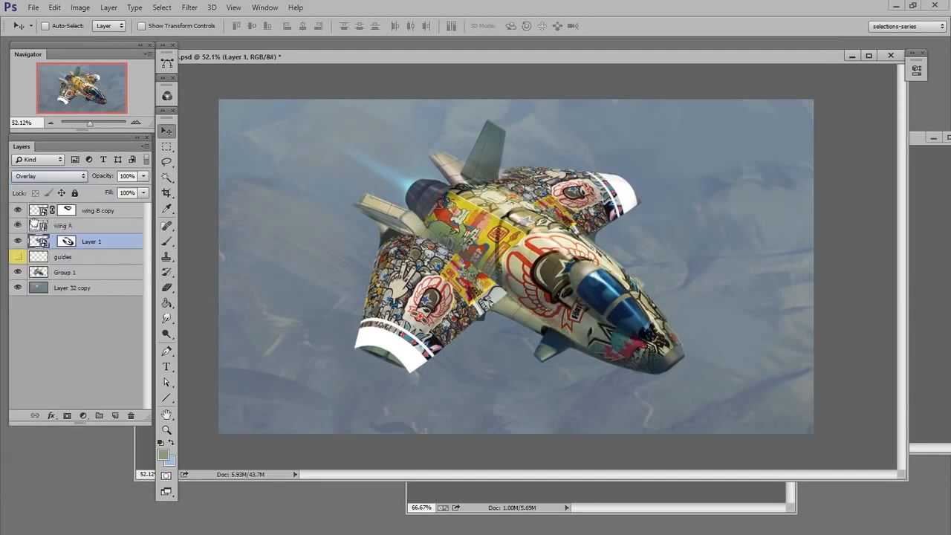
left_click(34, 227)
left_click(42, 177)
left_click(52, 332)
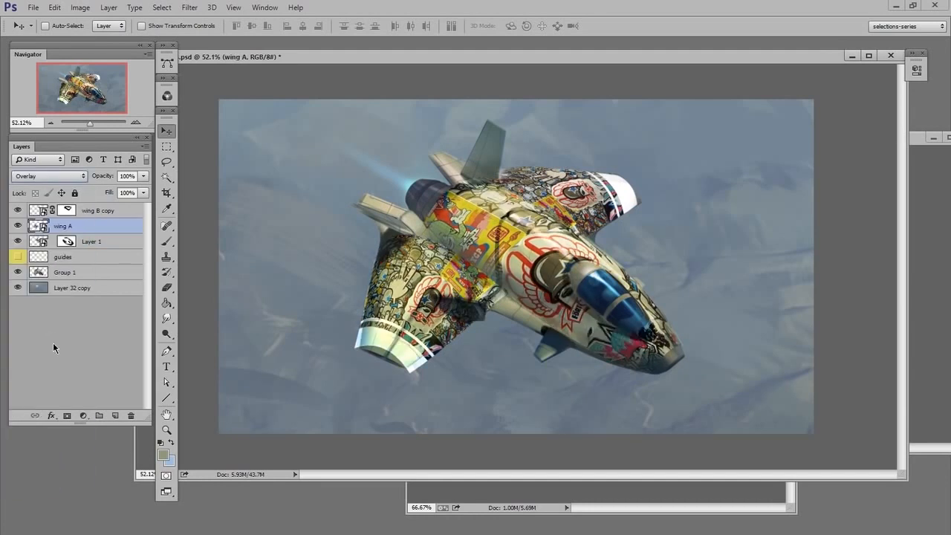